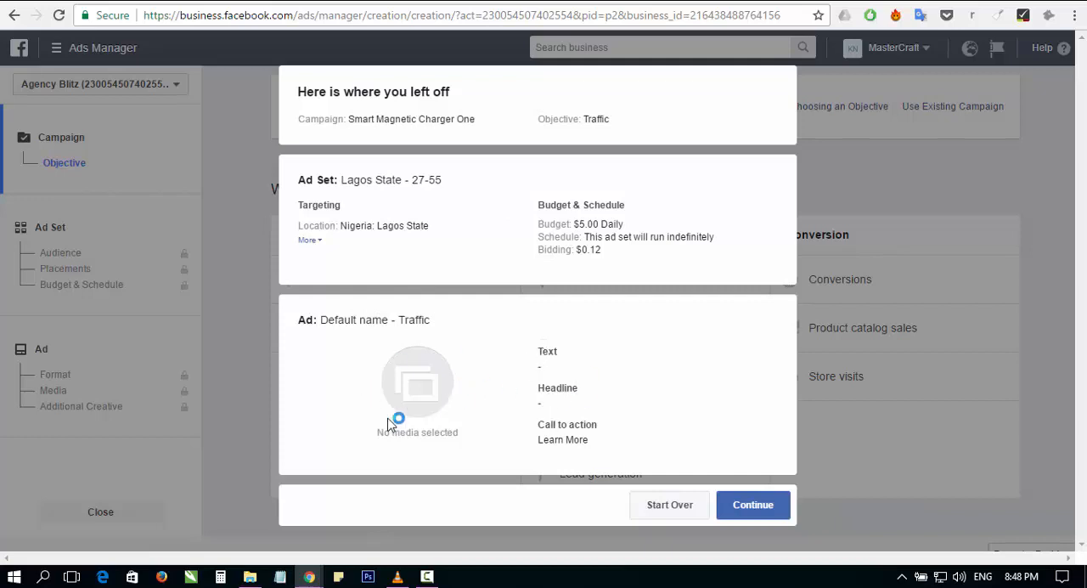
Step: Continue the saved ad draft for the Smart Magnetic Charger One traffic campaign
{"action": "left_click", "coordinate": [669, 512]}
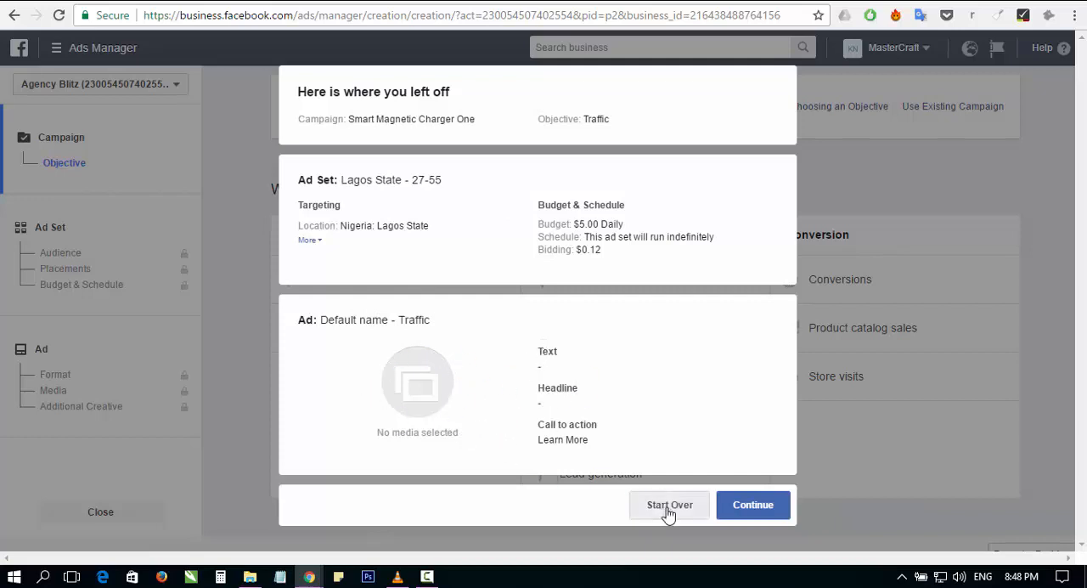
{"action": "left_click", "coordinate": [747, 510]}
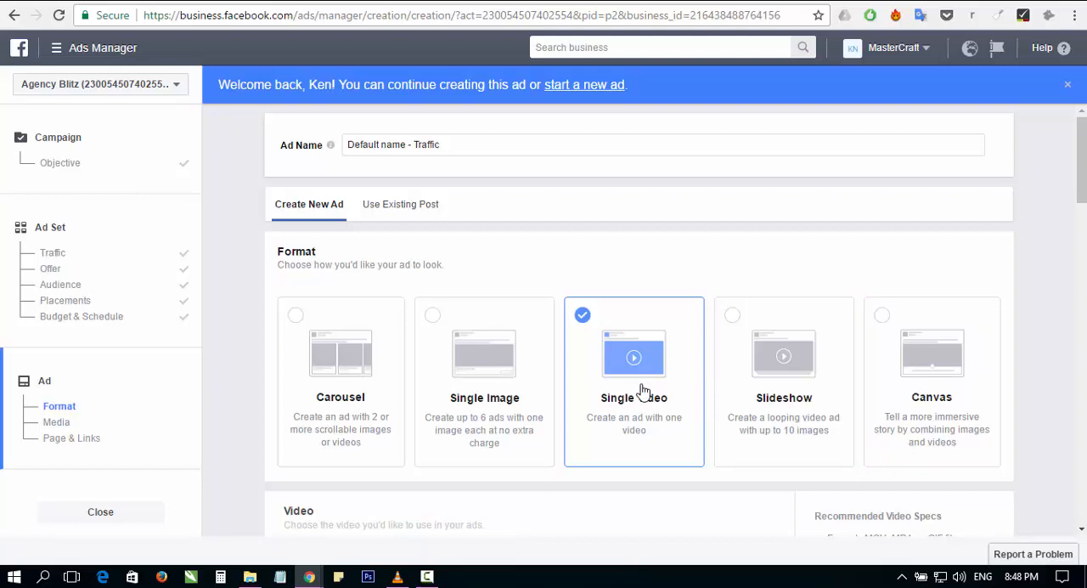
Step: Open the file picker to upload a video for the Single Video ad
{"action": "scroll", "coordinate": [643, 391], "scroll_direction": "down", "scroll_amount": 2}
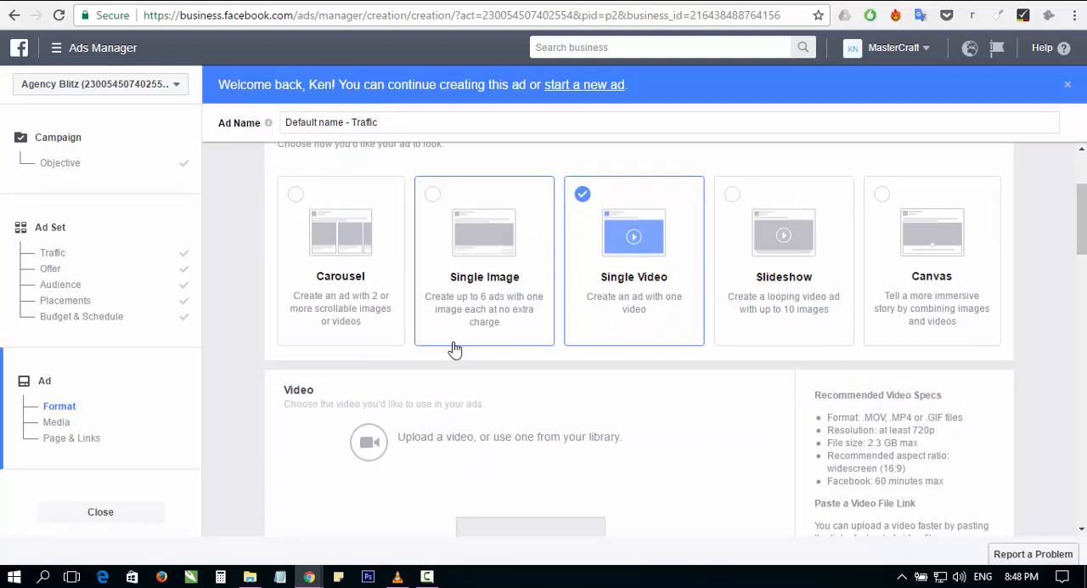
{"action": "scroll", "coordinate": [448, 356], "scroll_direction": "down", "scroll_amount": 1}
{"action": "scroll", "coordinate": [458, 323], "scroll_direction": "down", "scroll_amount": 2}
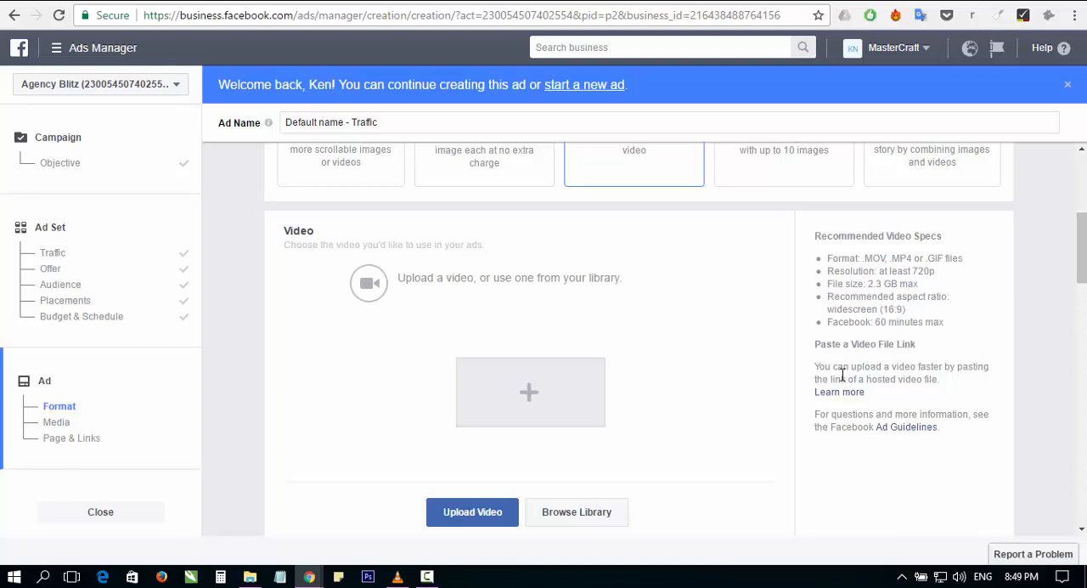
{"action": "scroll", "coordinate": [854, 327], "scroll_direction": "down", "scroll_amount": 1}
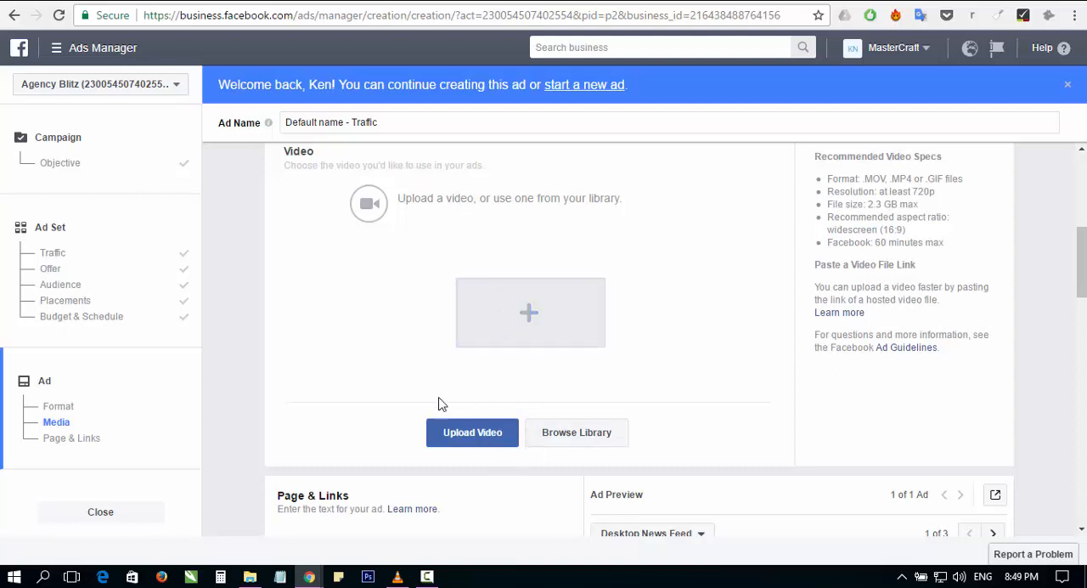
{"action": "left_click", "coordinate": [537, 326]}
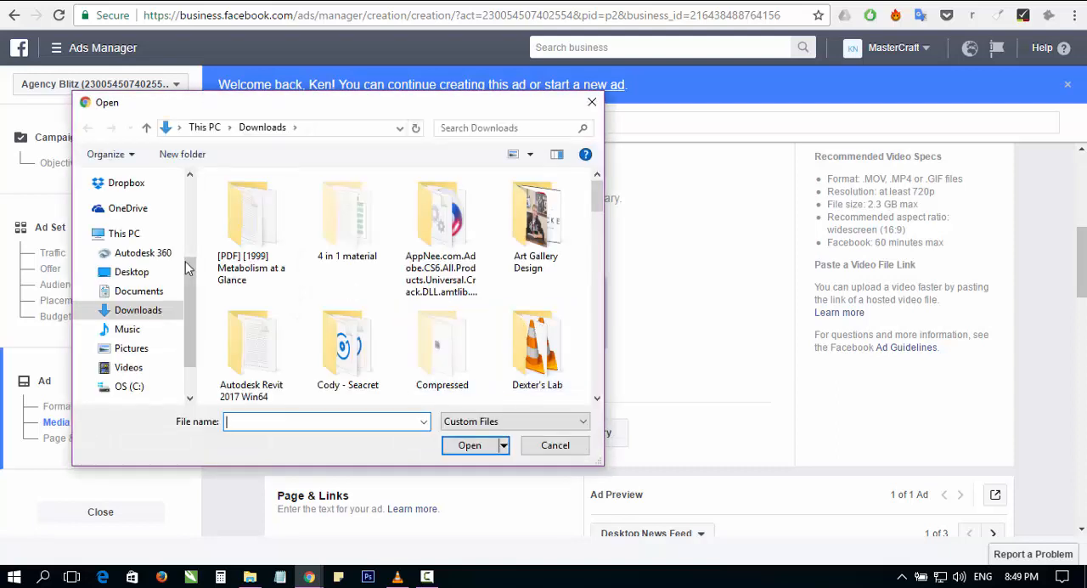
Step: Look through the 4 in 1 material folder and its cashless youth subfolder for the ad video, and return to Downloads
{"action": "left_click", "coordinate": [355, 238]}
{"action": "double_click", "coordinate": [351, 259]}
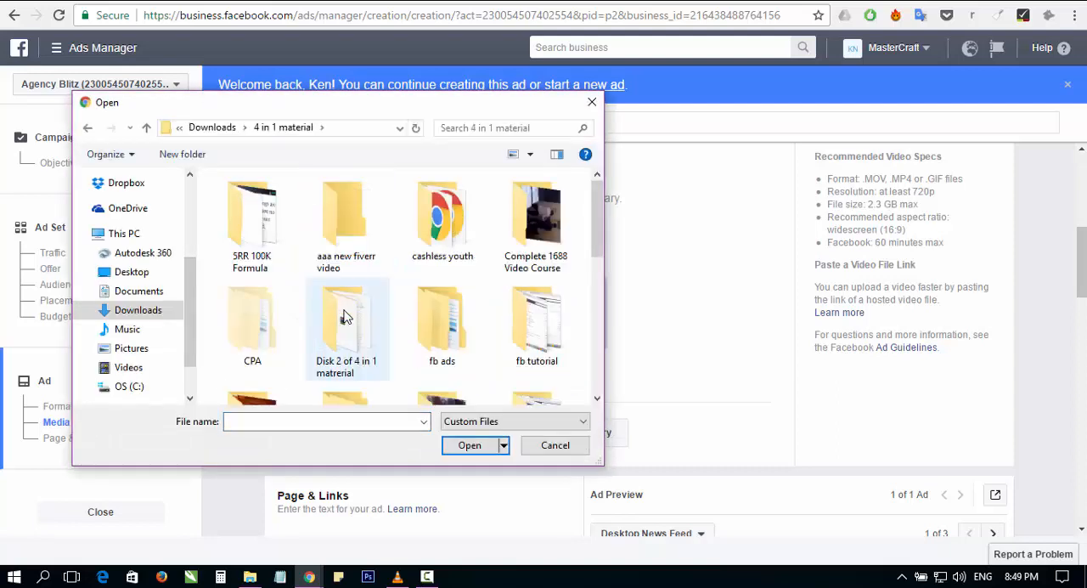
{"action": "double_click", "coordinate": [419, 213]}
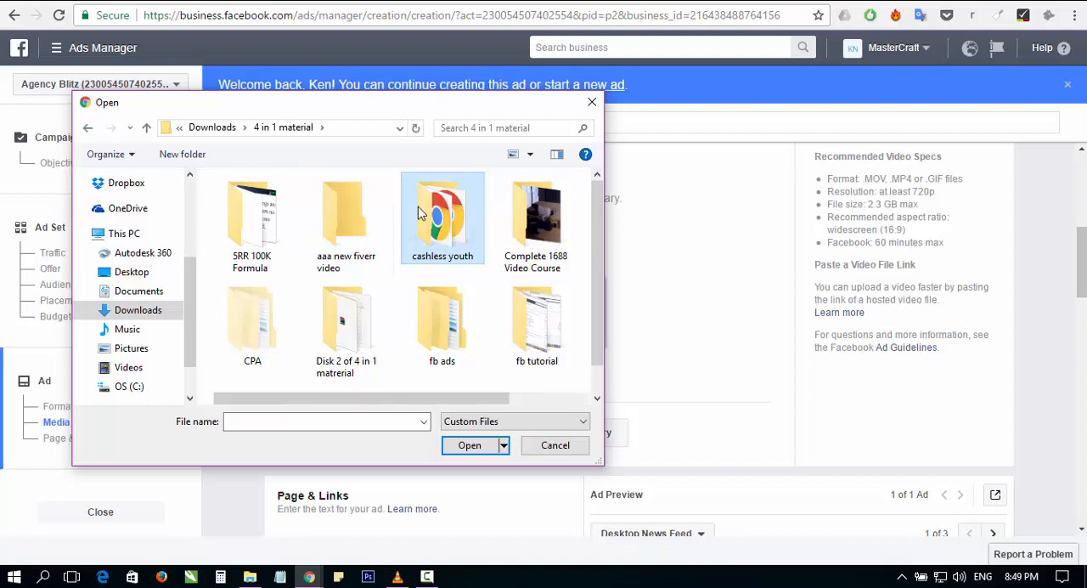
{"action": "scroll", "coordinate": [265, 211], "scroll_direction": "down", "scroll_amount": 1}
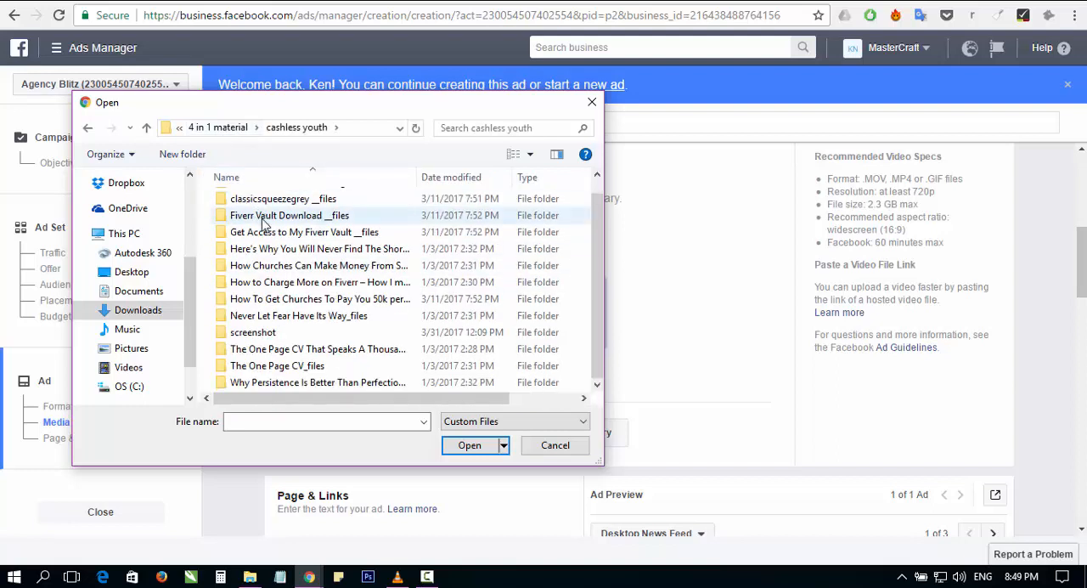
{"action": "left_click", "coordinate": [223, 129]}
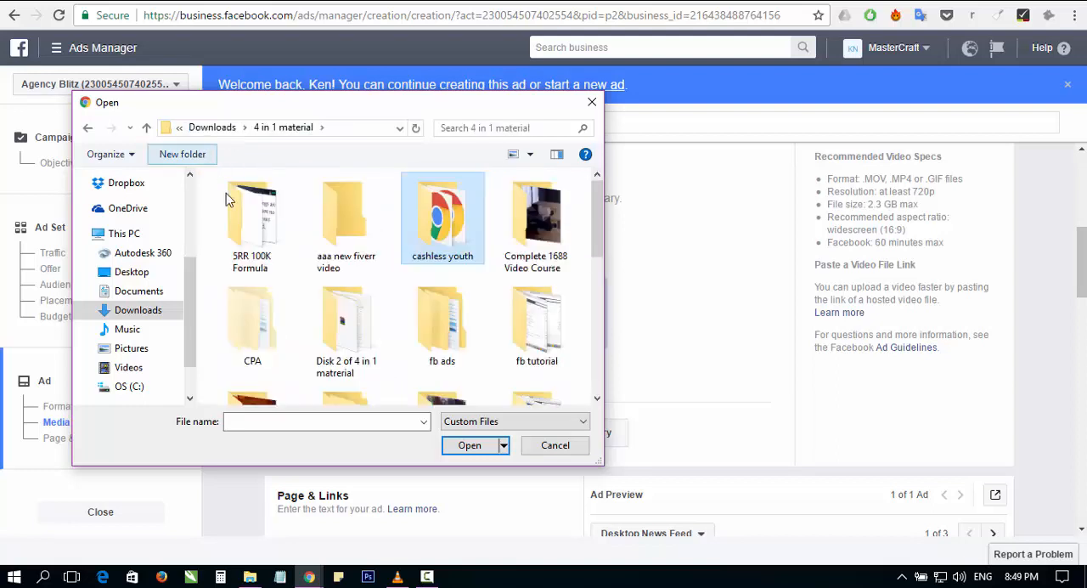
{"action": "scroll", "coordinate": [417, 333], "scroll_direction": "down", "scroll_amount": 5}
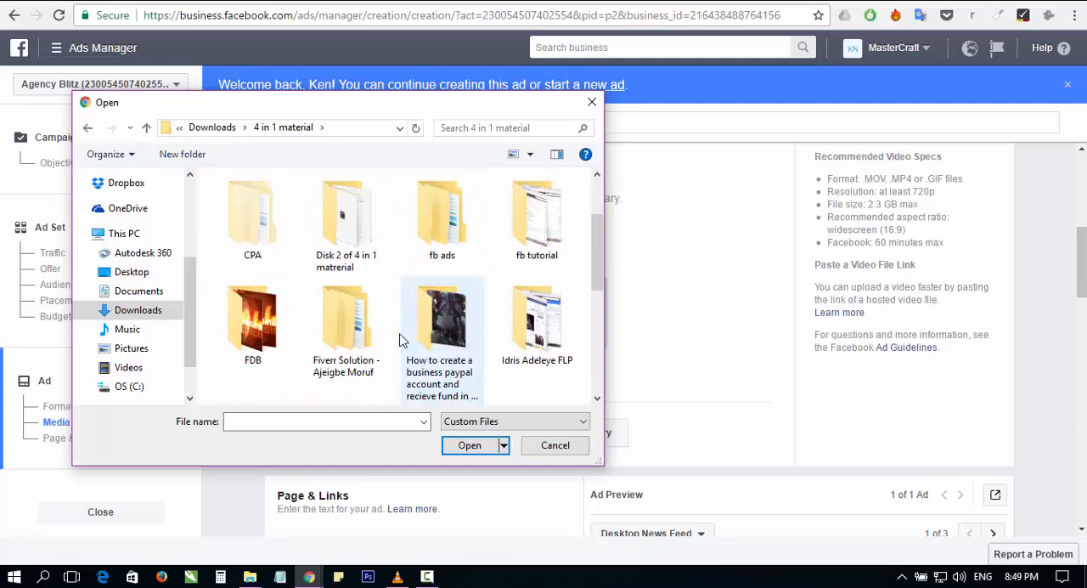
{"action": "scroll", "coordinate": [387, 296], "scroll_direction": "down", "scroll_amount": 2}
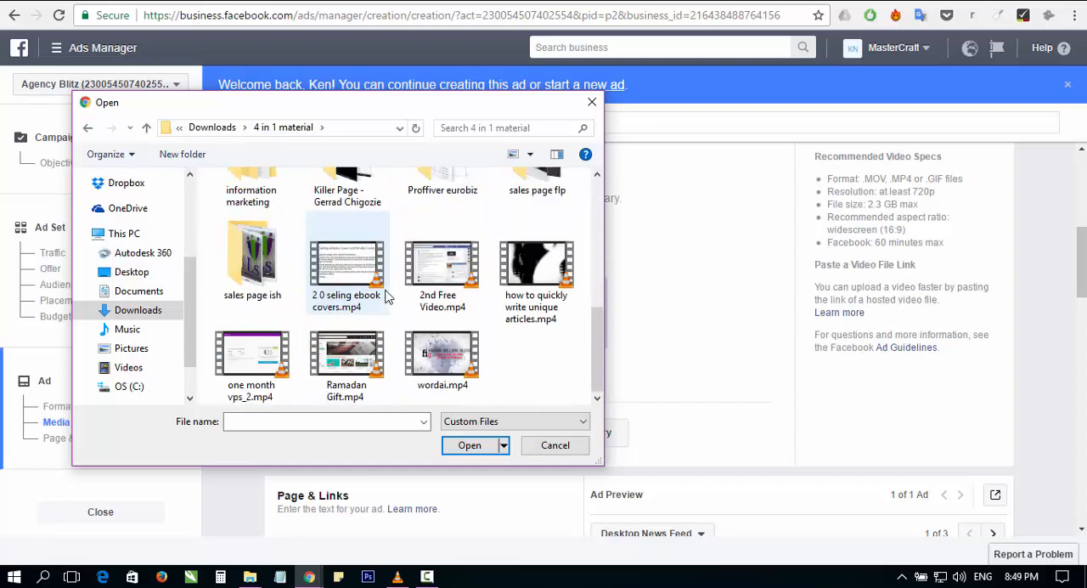
{"action": "scroll", "coordinate": [386, 295], "scroll_direction": "up", "scroll_amount": 5}
{"action": "scroll", "coordinate": [385, 295], "scroll_direction": "up", "scroll_amount": 1}
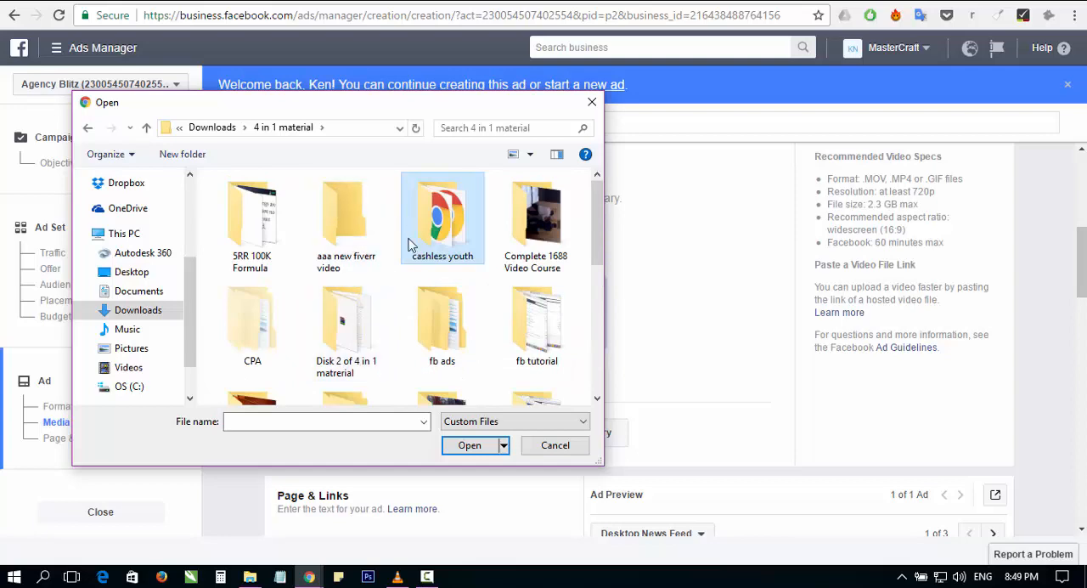
{"action": "scroll", "coordinate": [422, 252], "scroll_direction": "down", "scroll_amount": 2}
{"action": "scroll", "coordinate": [422, 252], "scroll_direction": "down", "scroll_amount": 1}
{"action": "scroll", "coordinate": [416, 267], "scroll_direction": "up", "scroll_amount": 3}
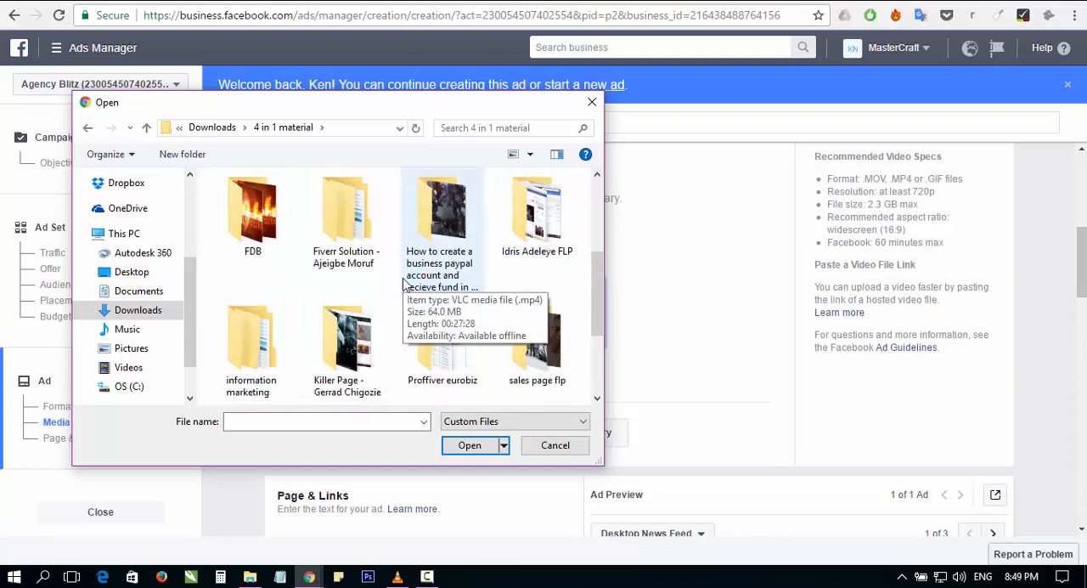
{"action": "scroll", "coordinate": [281, 192], "scroll_direction": "down", "scroll_amount": 1}
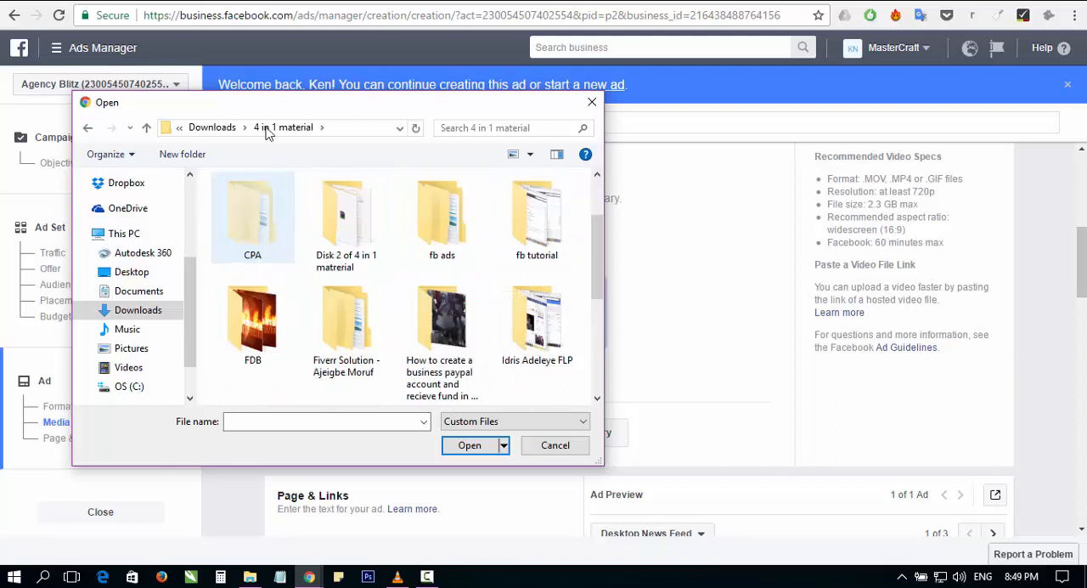
{"action": "left_click", "coordinate": [231, 130]}
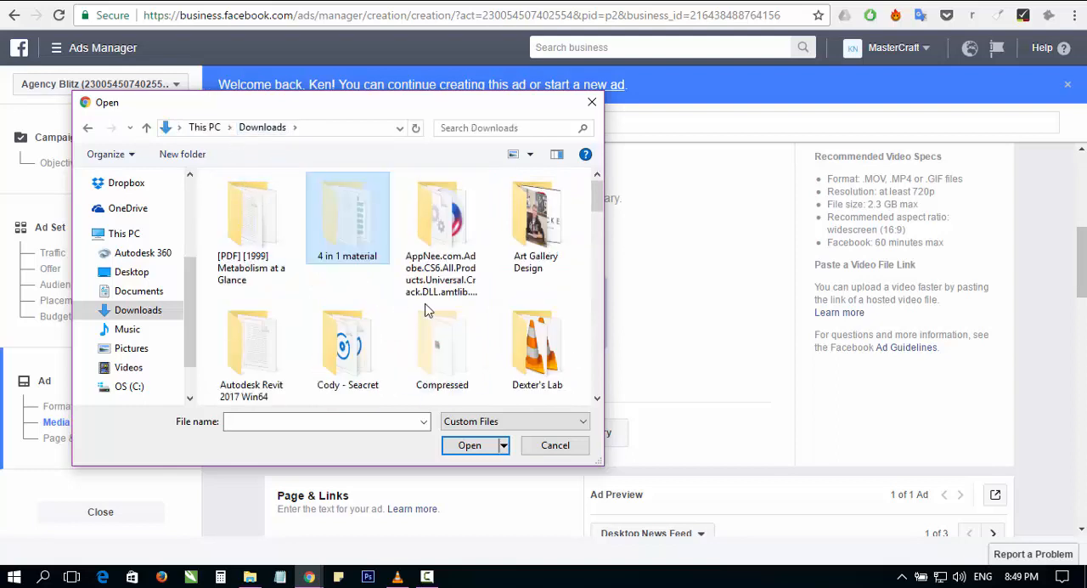
Step: Upload InShot_20170328_235704.mp4 from the magn charger folder in Downloads as the ad's video
{"action": "scroll", "coordinate": [387, 318], "scroll_direction": "down", "scroll_amount": 1}
{"action": "scroll", "coordinate": [382, 324], "scroll_direction": "down", "scroll_amount": 1}
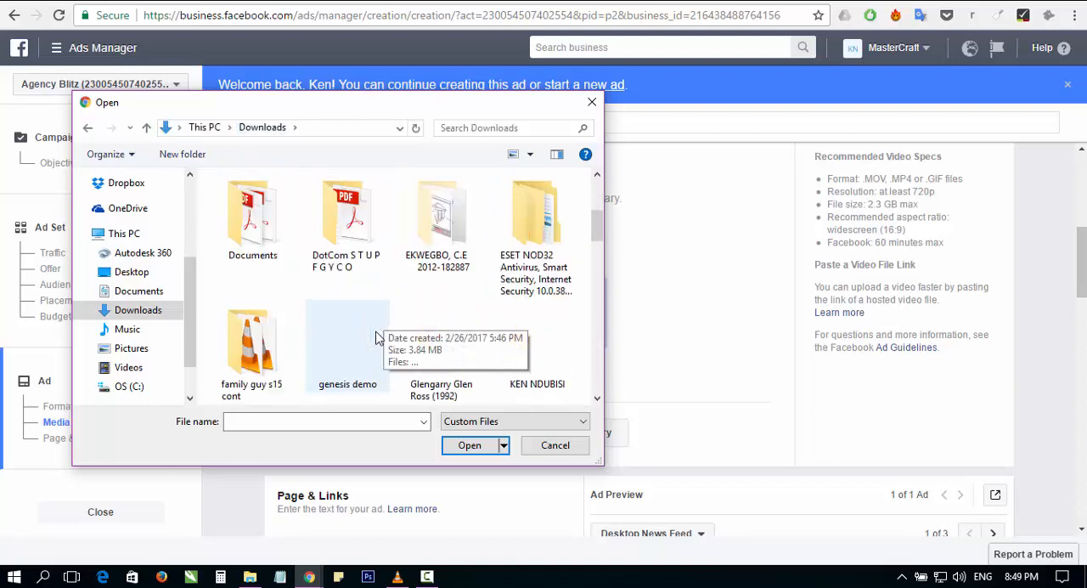
{"action": "scroll", "coordinate": [446, 293], "scroll_direction": "down", "scroll_amount": 1}
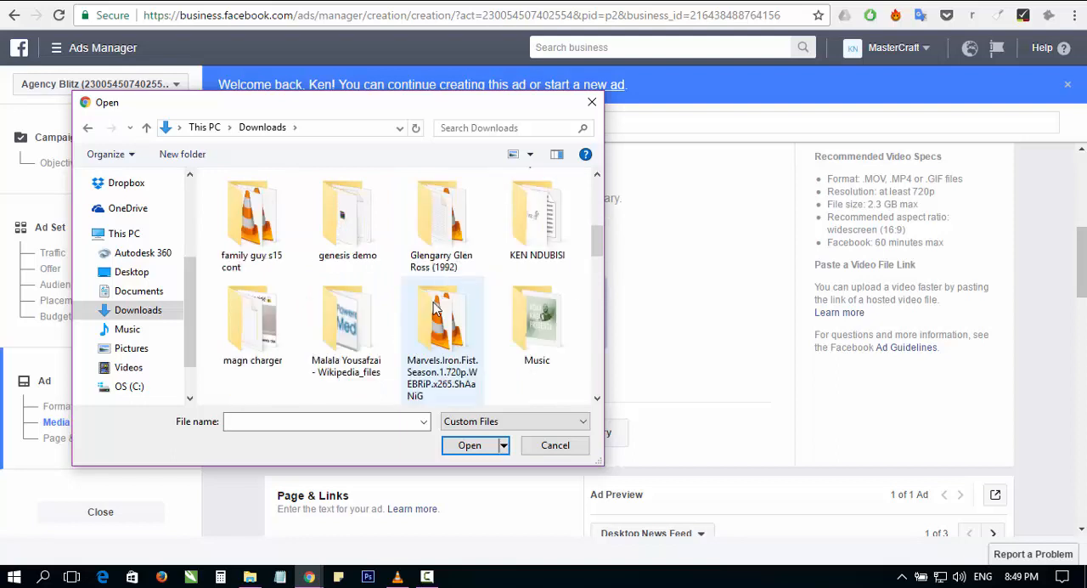
{"action": "double_click", "coordinate": [238, 321]}
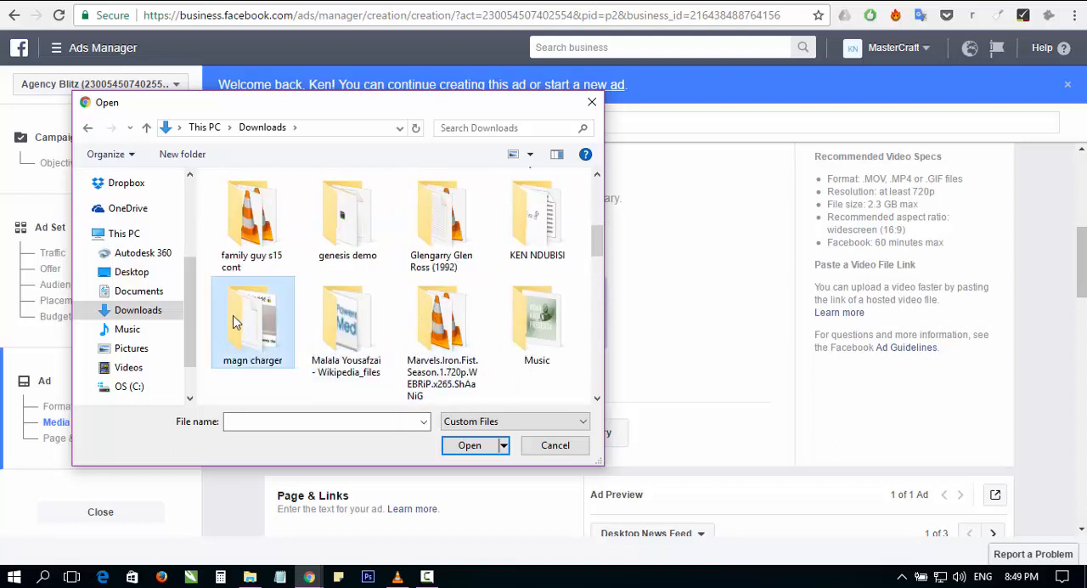
{"action": "left_click", "coordinate": [263, 270]}
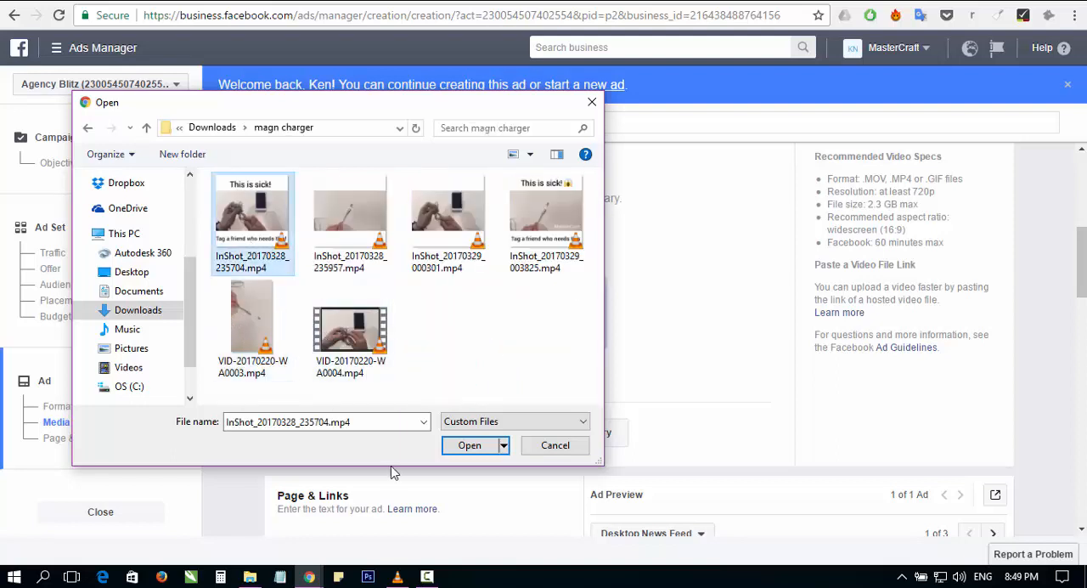
{"action": "left_click", "coordinate": [468, 445]}
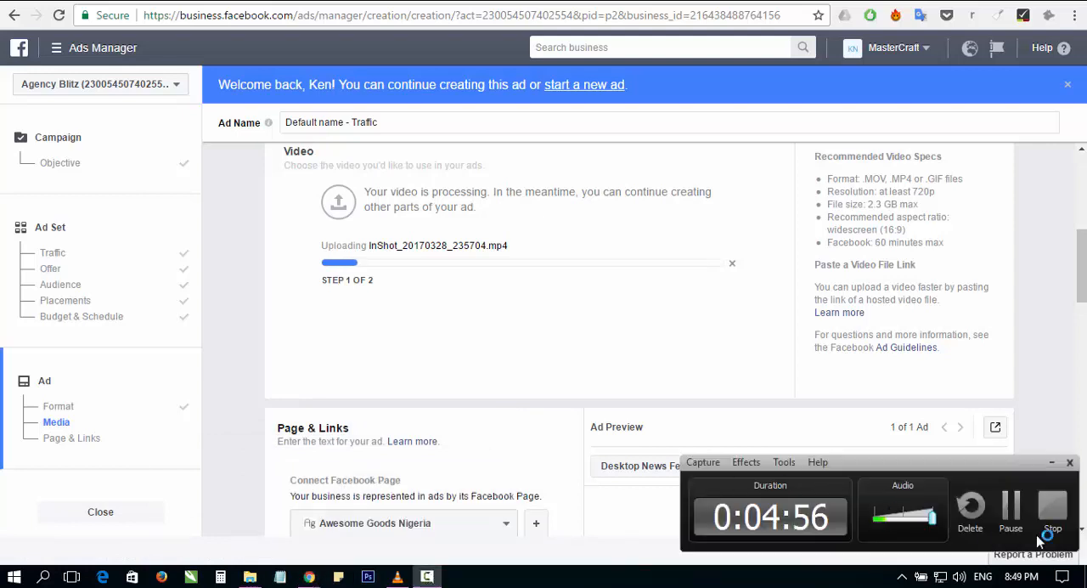
{"action": "left_click", "coordinate": [1014, 515]}
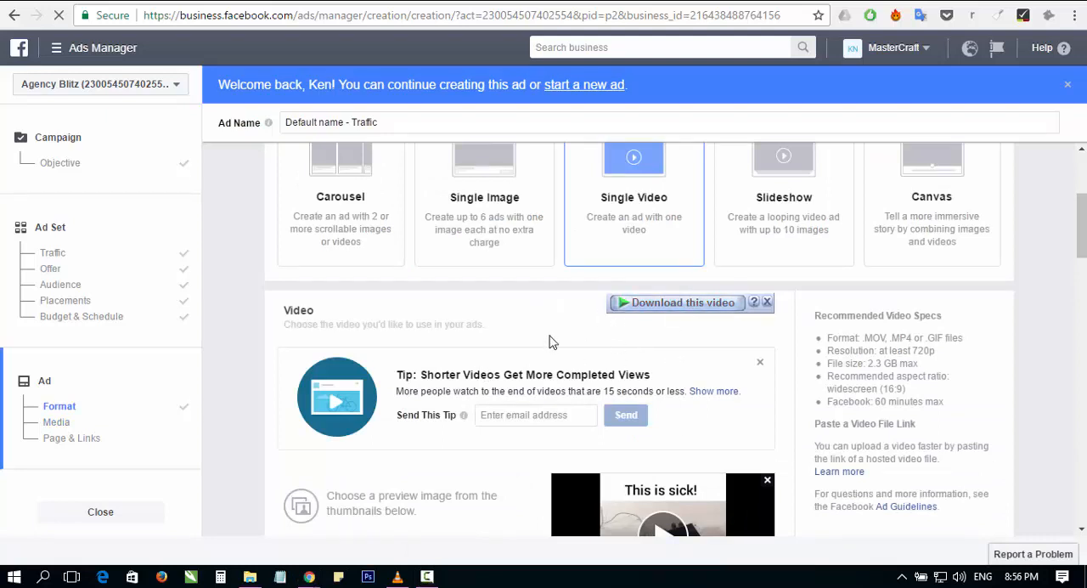
Step: Dismiss the video download overlay and review the thumbnail choices for the uploaded video
{"action": "scroll", "coordinate": [552, 337], "scroll_direction": "down", "scroll_amount": 1}
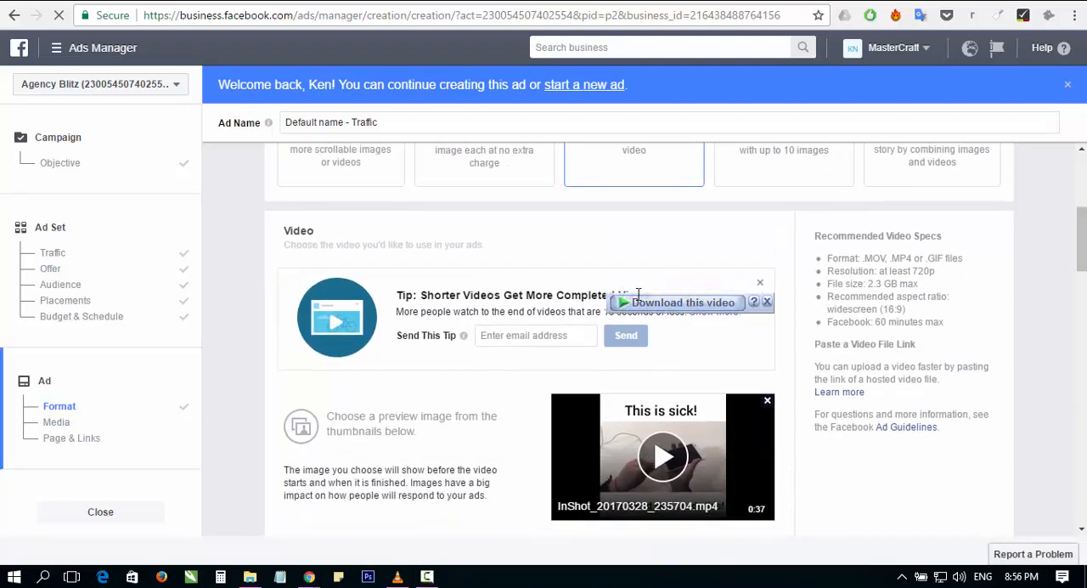
{"action": "left_click", "coordinate": [766, 302]}
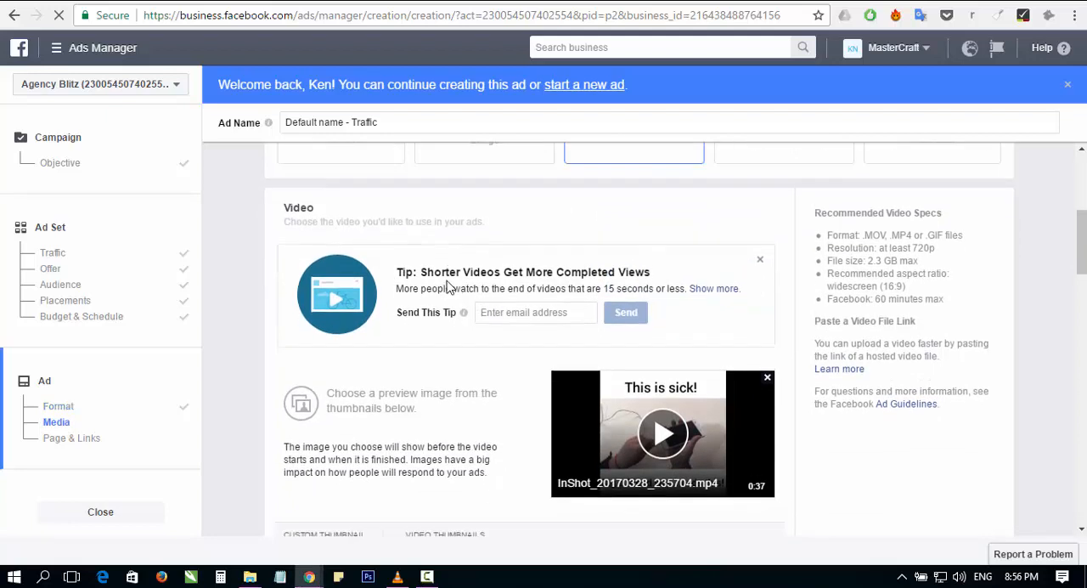
{"action": "scroll", "coordinate": [387, 304], "scroll_direction": "down", "scroll_amount": 2}
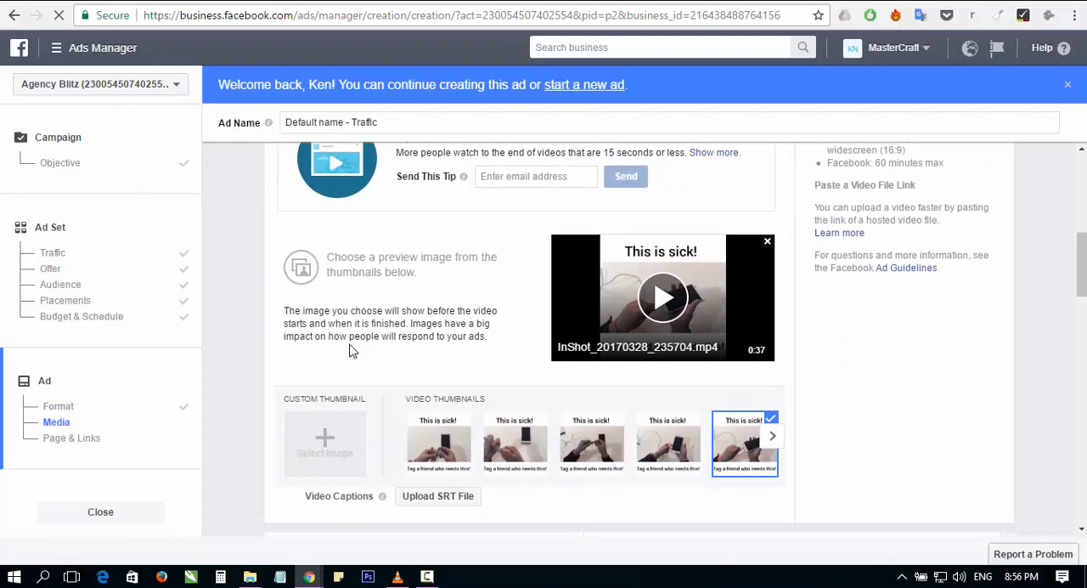
{"action": "scroll", "coordinate": [352, 351], "scroll_direction": "down", "scroll_amount": 1}
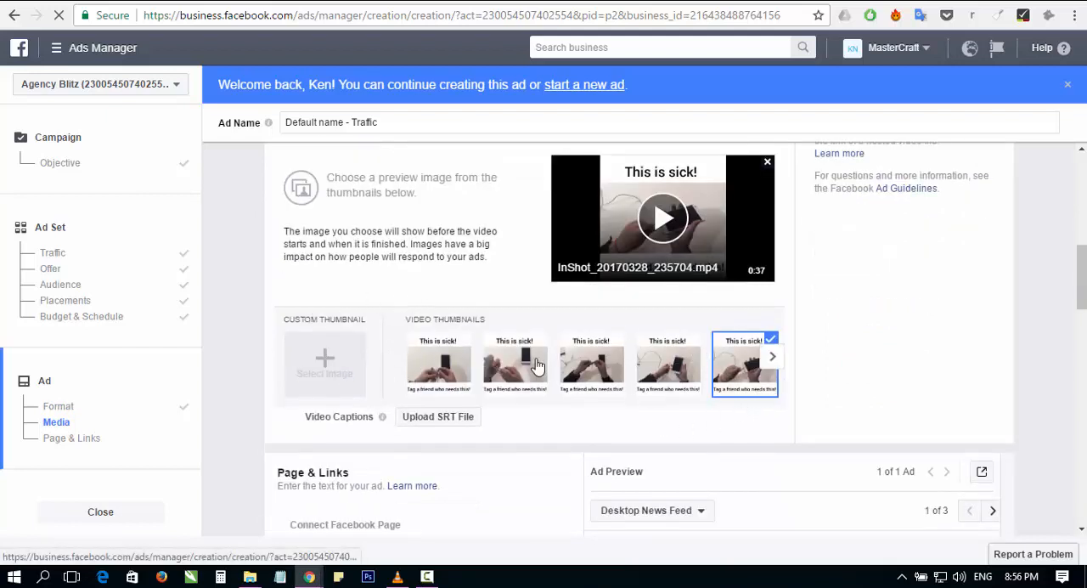
Step: Connect the ad to the Smart Magnetic Charger Facebook Page
{"action": "scroll", "coordinate": [517, 311], "scroll_direction": "down", "scroll_amount": 1}
{"action": "scroll", "coordinate": [527, 304], "scroll_direction": "down", "scroll_amount": 1}
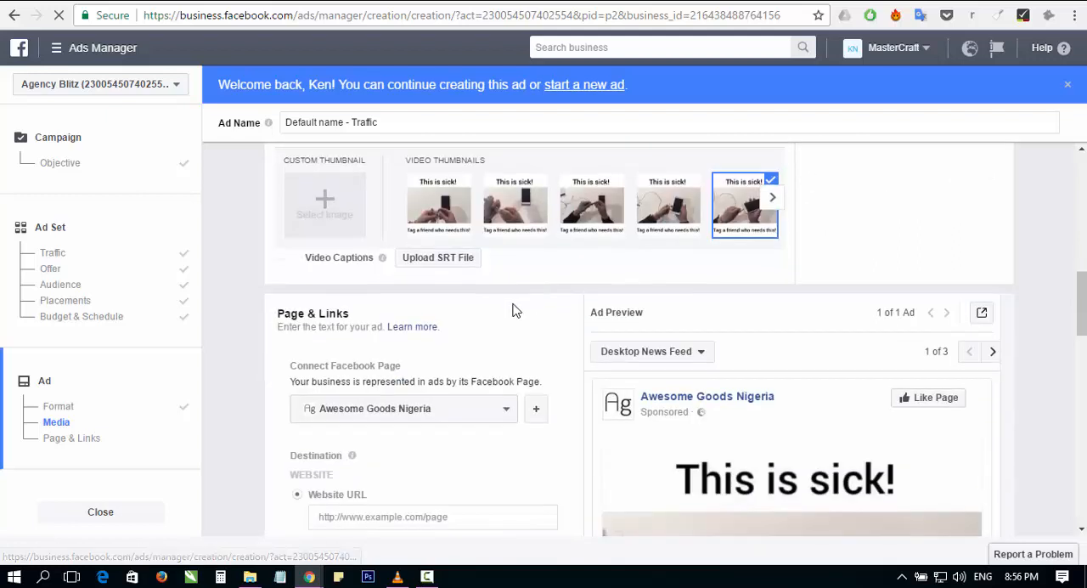
{"action": "scroll", "coordinate": [512, 311], "scroll_direction": "down", "scroll_amount": 1}
{"action": "scroll", "coordinate": [535, 351], "scroll_direction": "down", "scroll_amount": 1}
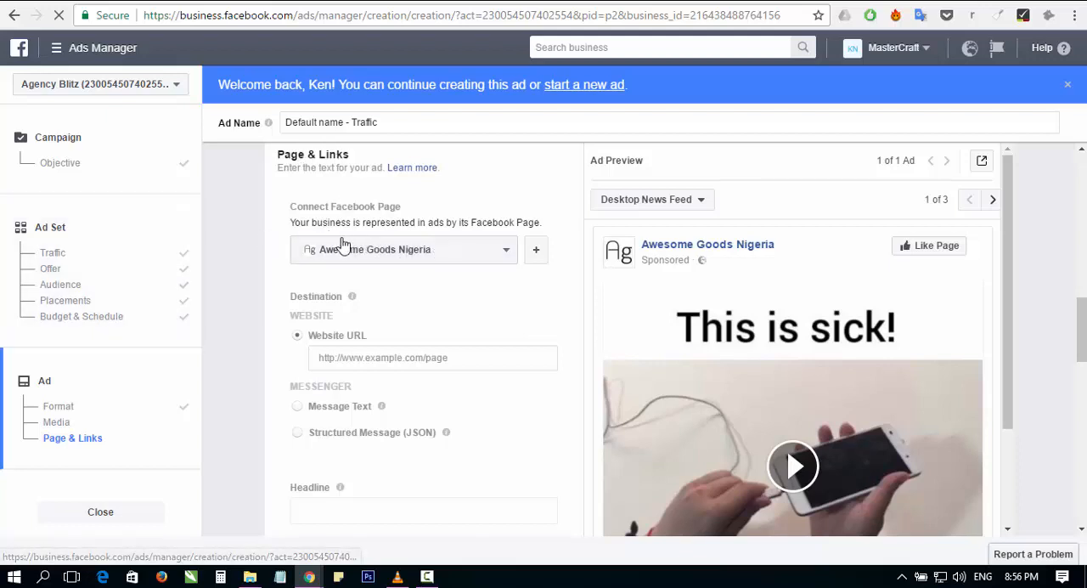
{"action": "left_click", "coordinate": [350, 247]}
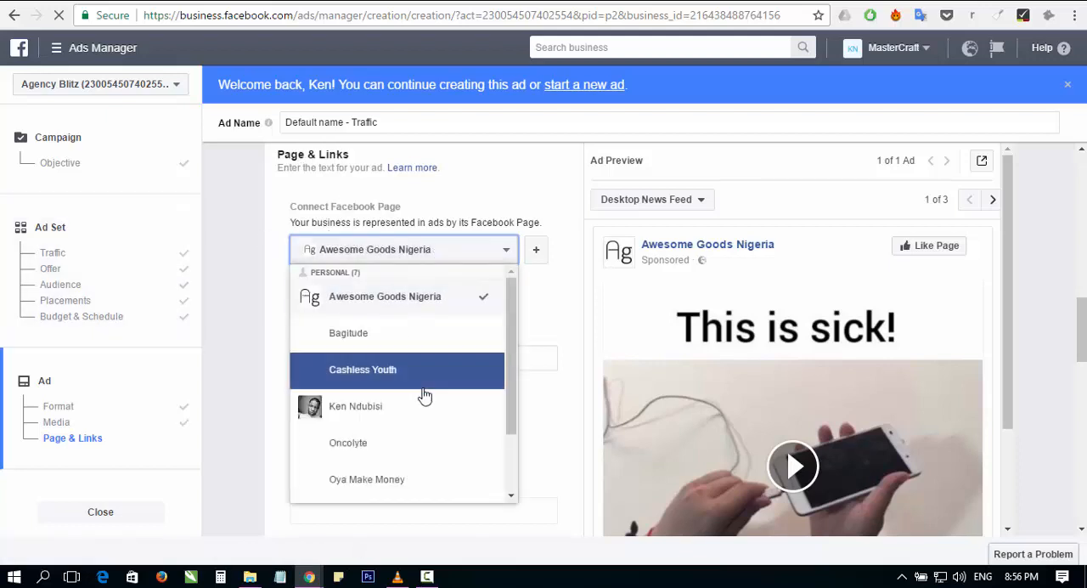
{"action": "scroll", "coordinate": [424, 396], "scroll_direction": "down", "scroll_amount": 1}
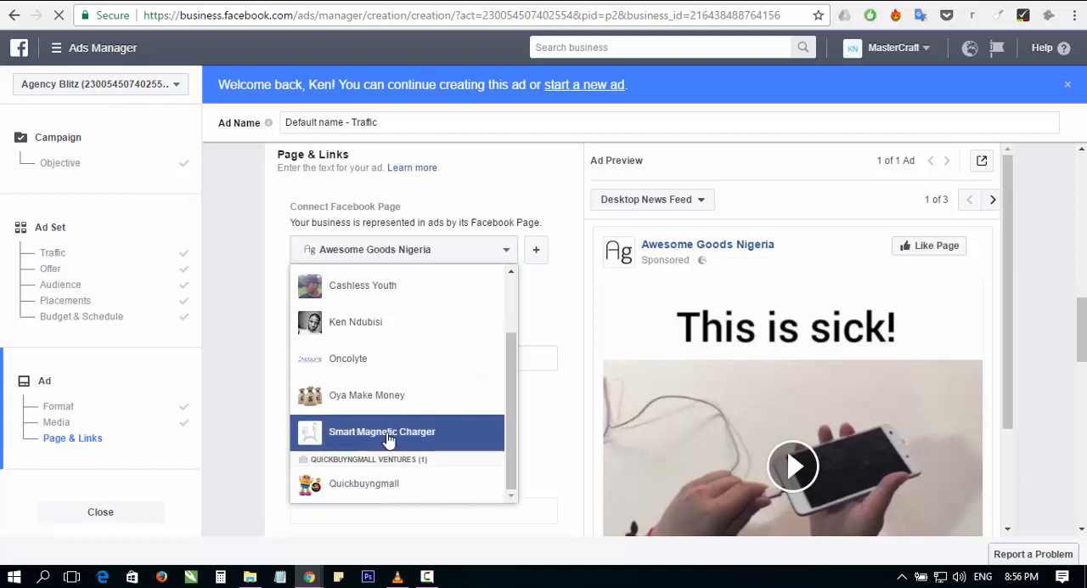
{"action": "left_click", "coordinate": [386, 433]}
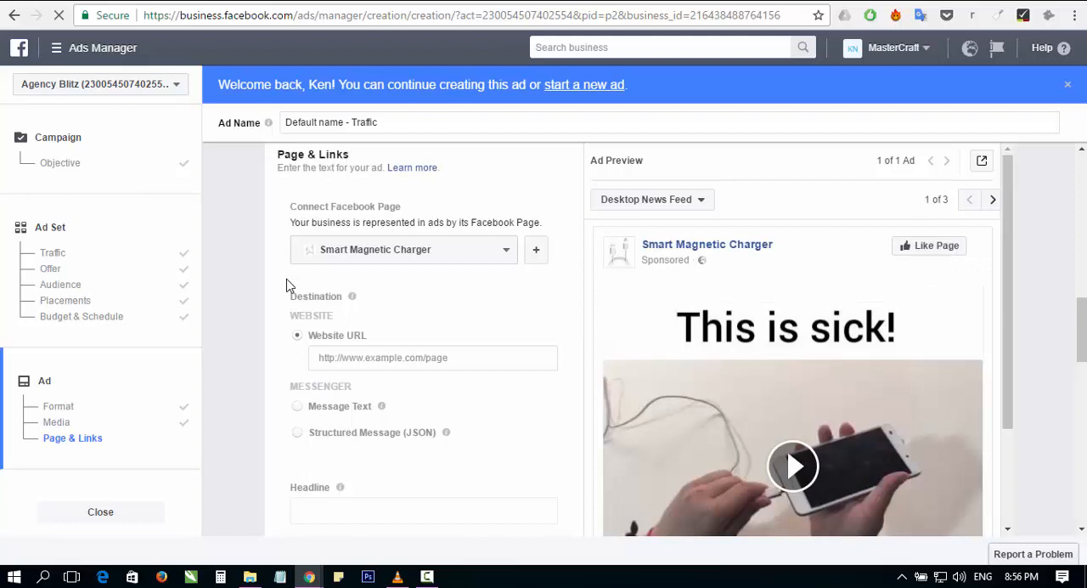
{"action": "scroll", "coordinate": [287, 285], "scroll_direction": "down", "scroll_amount": 1}
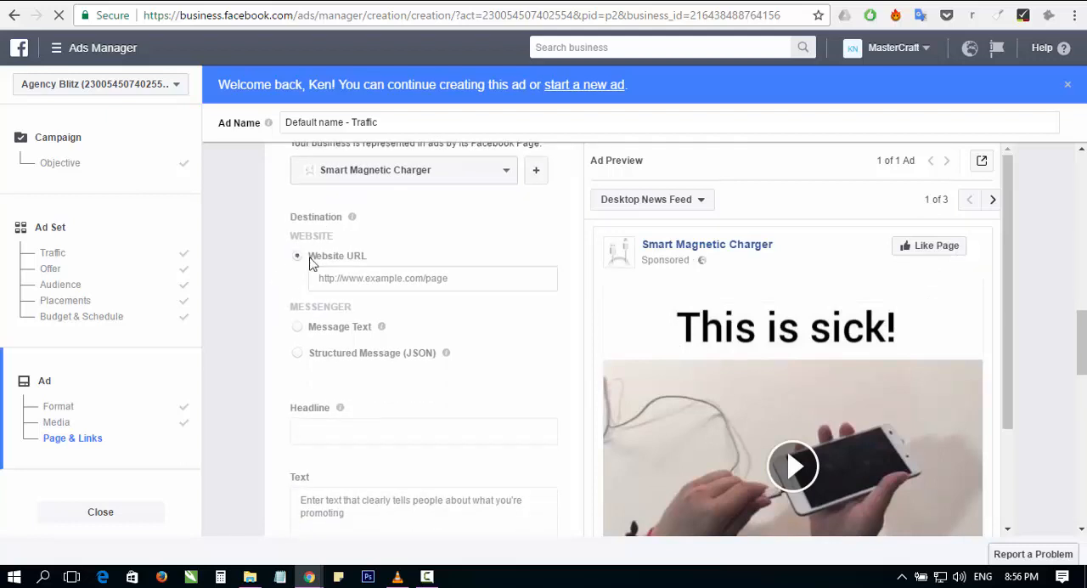
{"action": "left_click", "coordinate": [371, 278]}
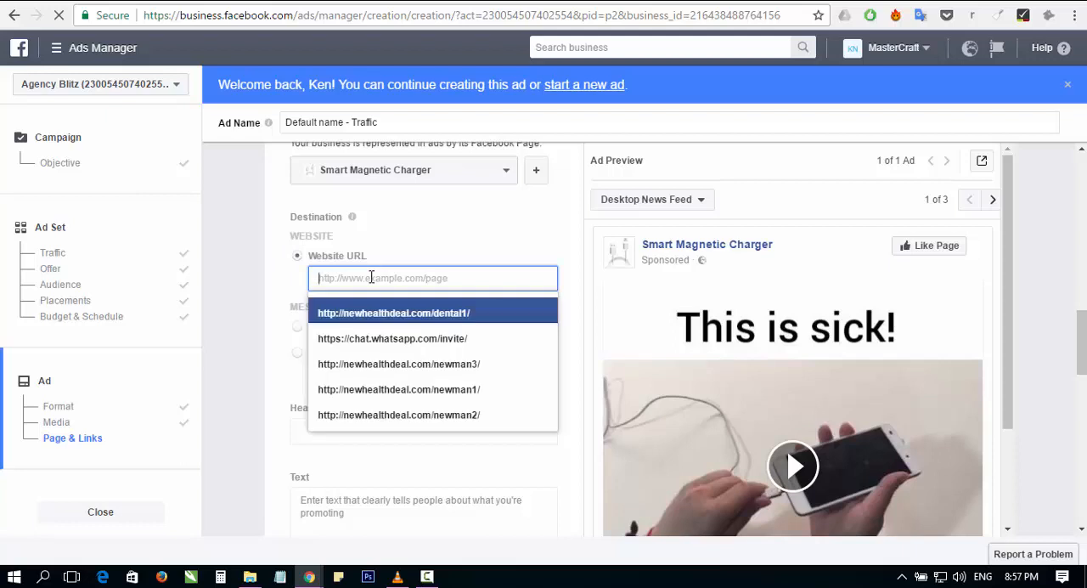
{"action": "type", "text": "www.cashlessyou"}
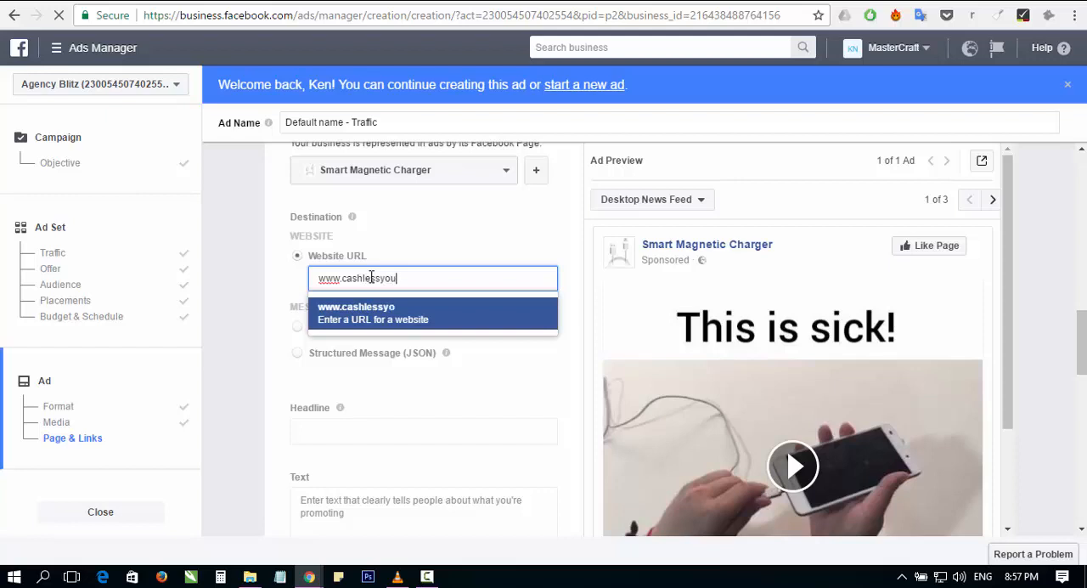
{"action": "type", "text": ".com"}
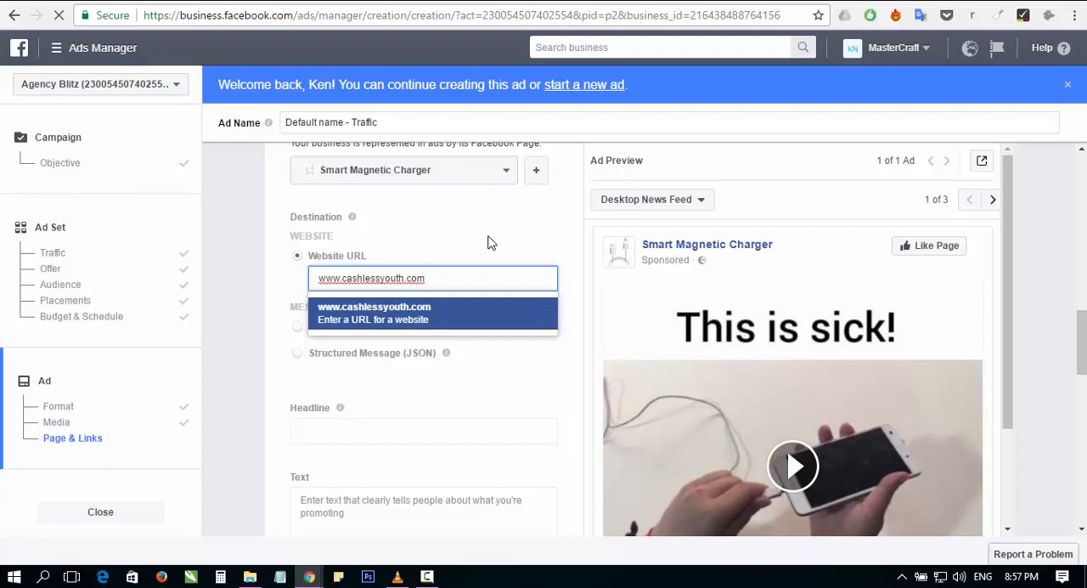
{"action": "left_click", "coordinate": [402, 313]}
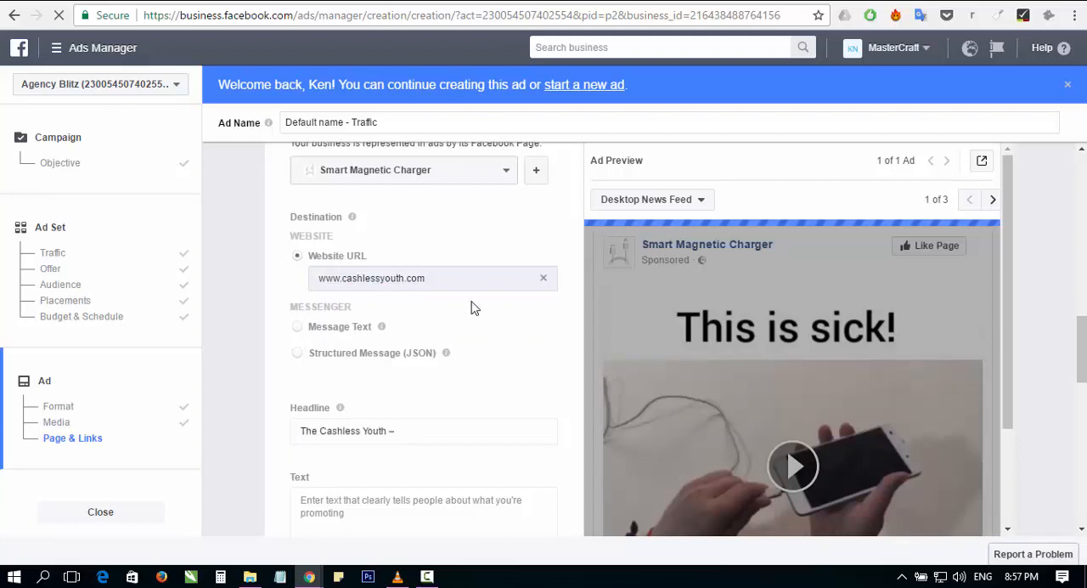
{"action": "scroll", "coordinate": [458, 338], "scroll_direction": "down", "scroll_amount": 1}
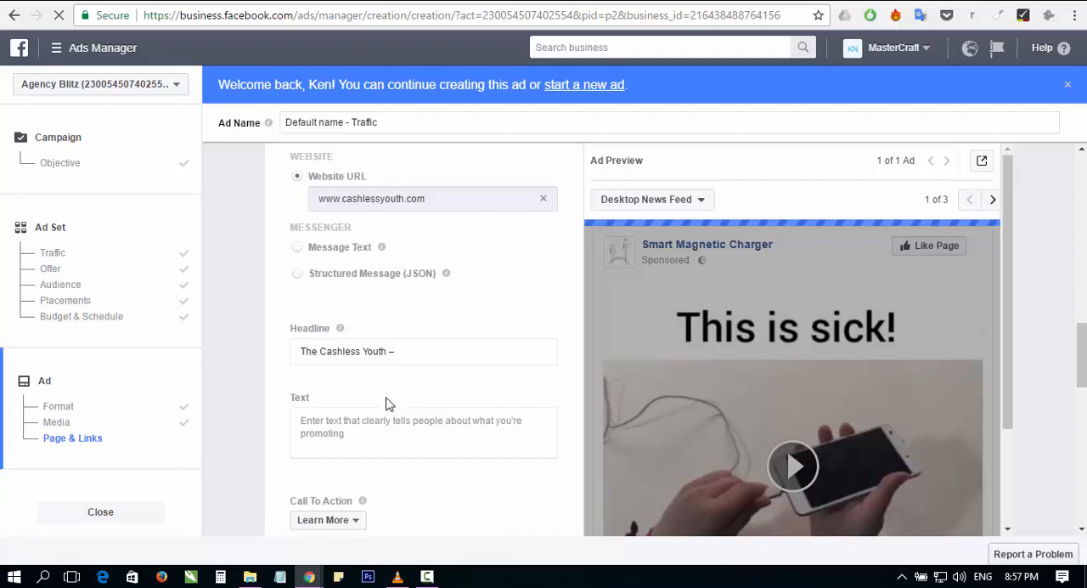
{"action": "scroll", "coordinate": [346, 344], "scroll_direction": "down", "scroll_amount": 2}
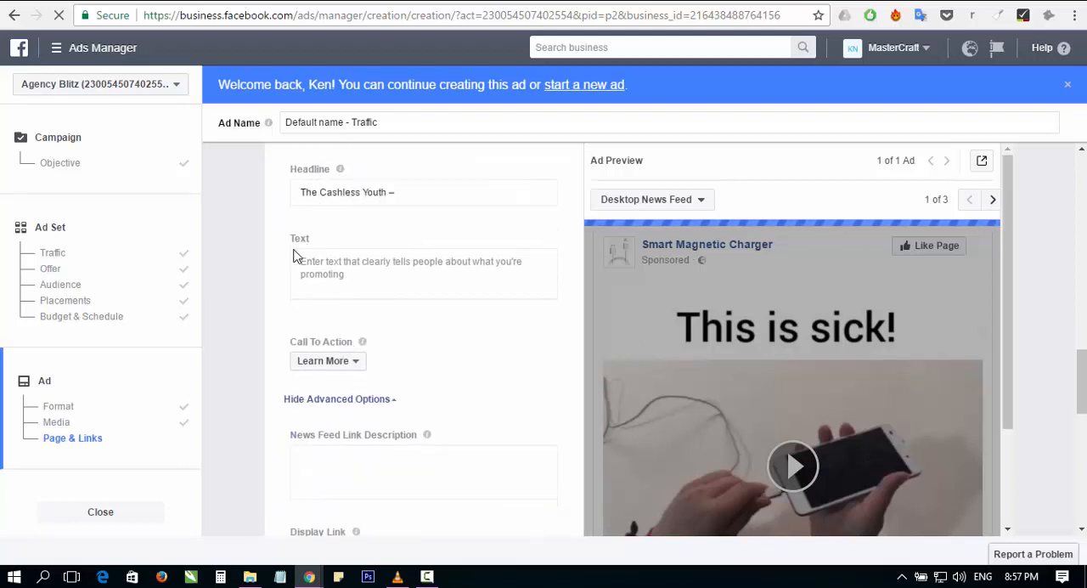
{"action": "scroll", "coordinate": [312, 255], "scroll_direction": "up", "scroll_amount": 2}
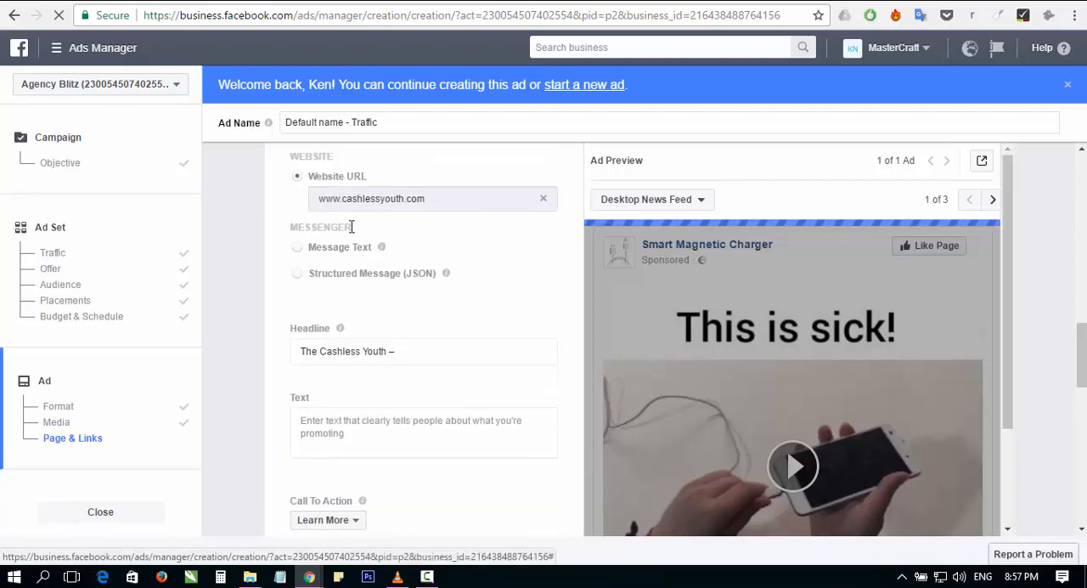
{"action": "mouse_move", "coordinate": [379, 255]}
{"action": "mouse_move", "coordinate": [450, 274]}
{"action": "scroll", "coordinate": [283, 325], "scroll_direction": "down", "scroll_amount": 1}
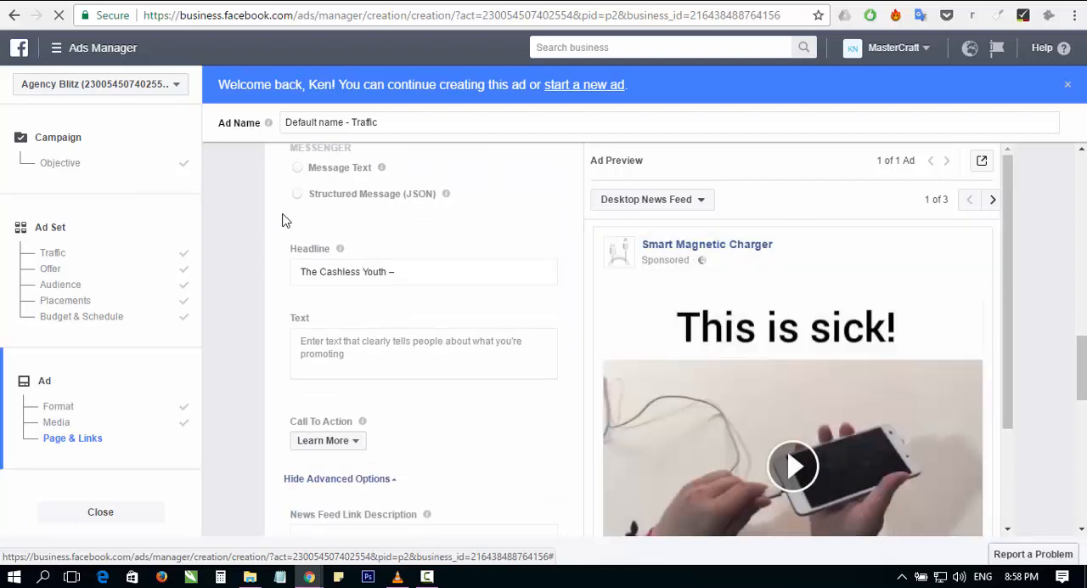
{"action": "scroll", "coordinate": [282, 220], "scroll_direction": "up", "scroll_amount": 1}
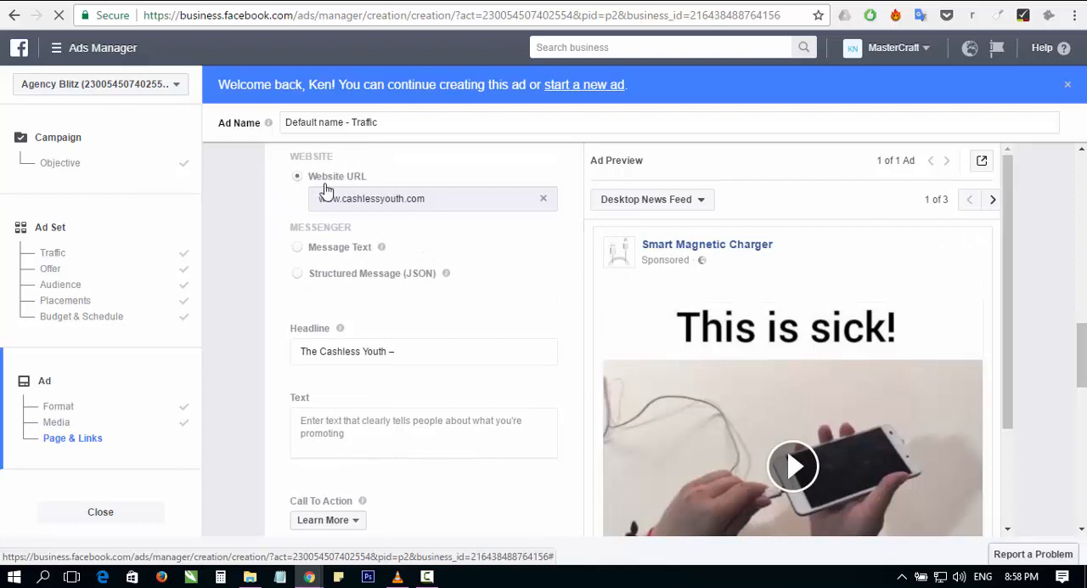
Step: Examine the desktop news feed preview alongside the headline, text, call-to-action, advanced options and tracking settings
{"action": "scroll", "coordinate": [340, 344], "scroll_direction": "down", "scroll_amount": 1}
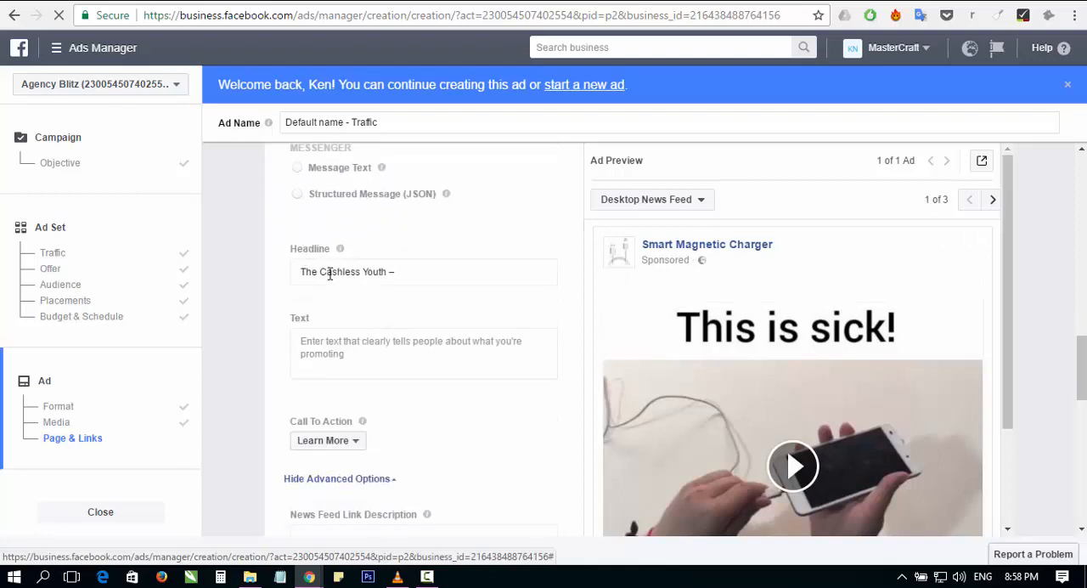
{"action": "scroll", "coordinate": [465, 302], "scroll_direction": "down", "scroll_amount": 1}
{"action": "scroll", "coordinate": [673, 302], "scroll_direction": "down", "scroll_amount": 1}
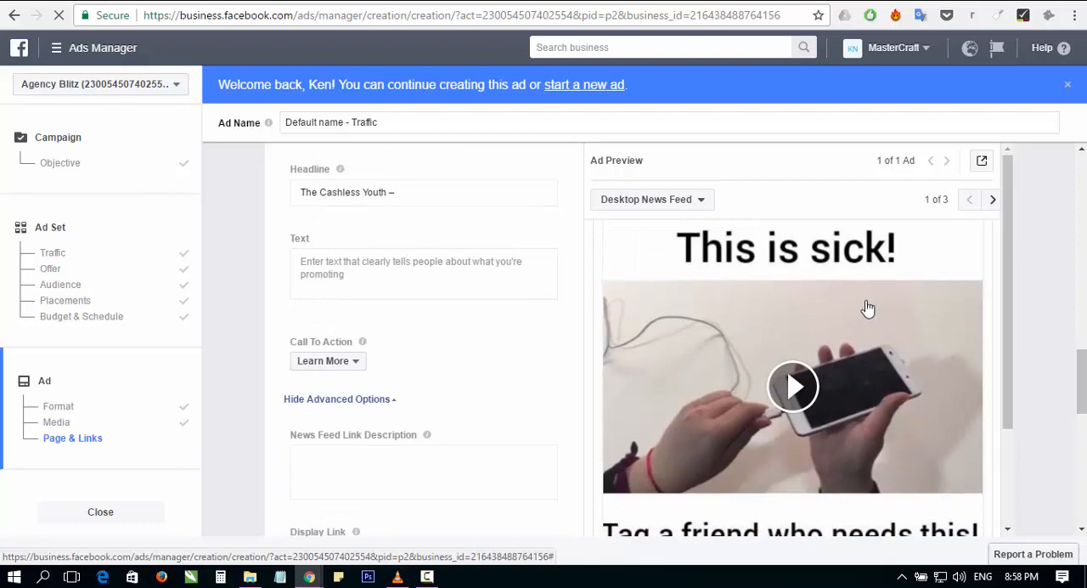
{"action": "scroll", "coordinate": [841, 430], "scroll_direction": "down", "scroll_amount": 1}
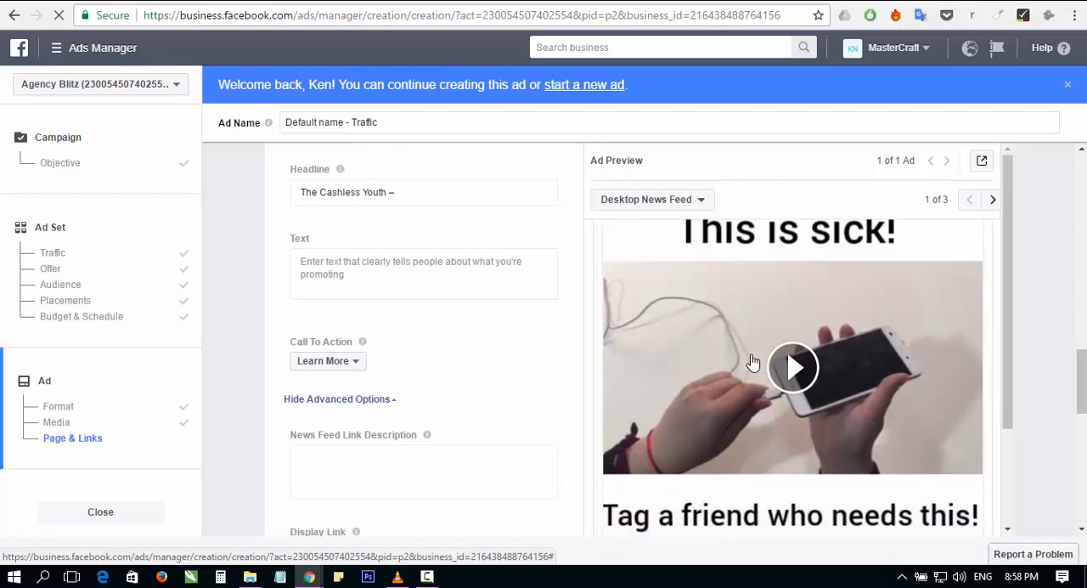
{"action": "scroll", "coordinate": [747, 344], "scroll_direction": "down", "scroll_amount": 2}
{"action": "scroll", "coordinate": [706, 356], "scroll_direction": "up", "scroll_amount": 2}
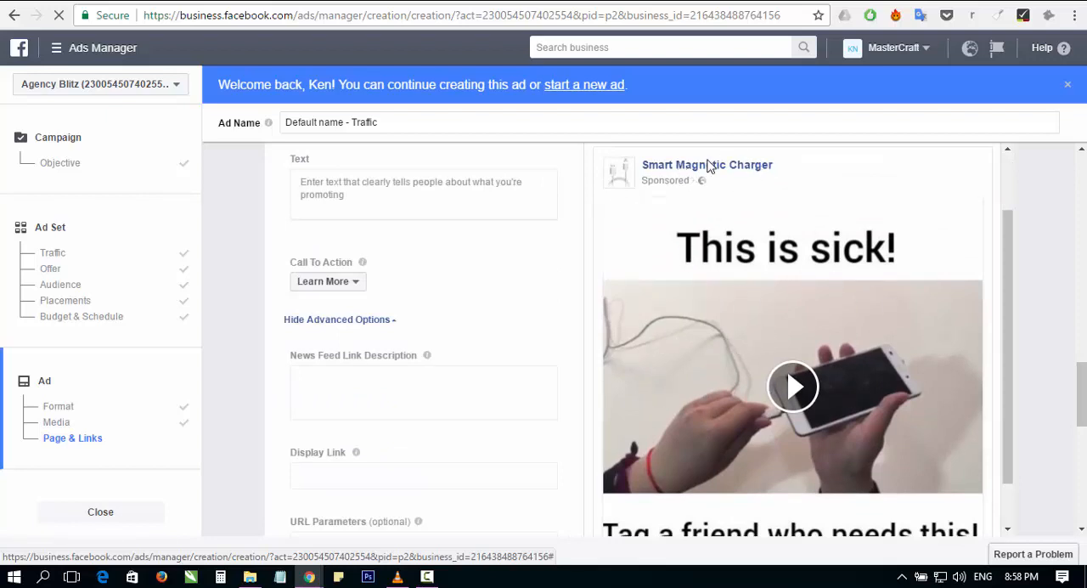
{"action": "scroll", "coordinate": [747, 300], "scroll_direction": "down", "scroll_amount": 2}
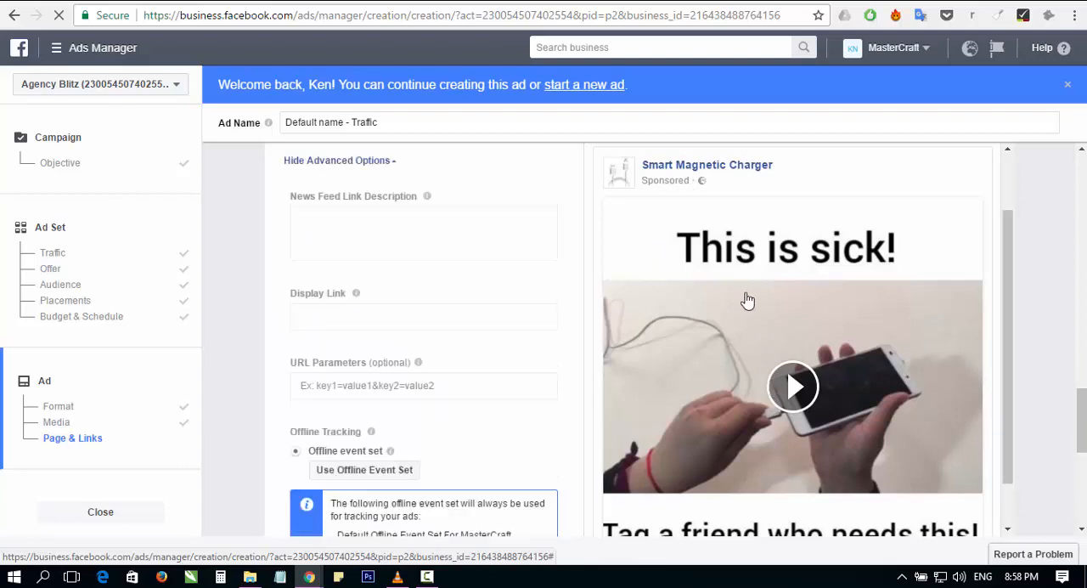
{"action": "scroll", "coordinate": [543, 344], "scroll_direction": "up", "scroll_amount": 3}
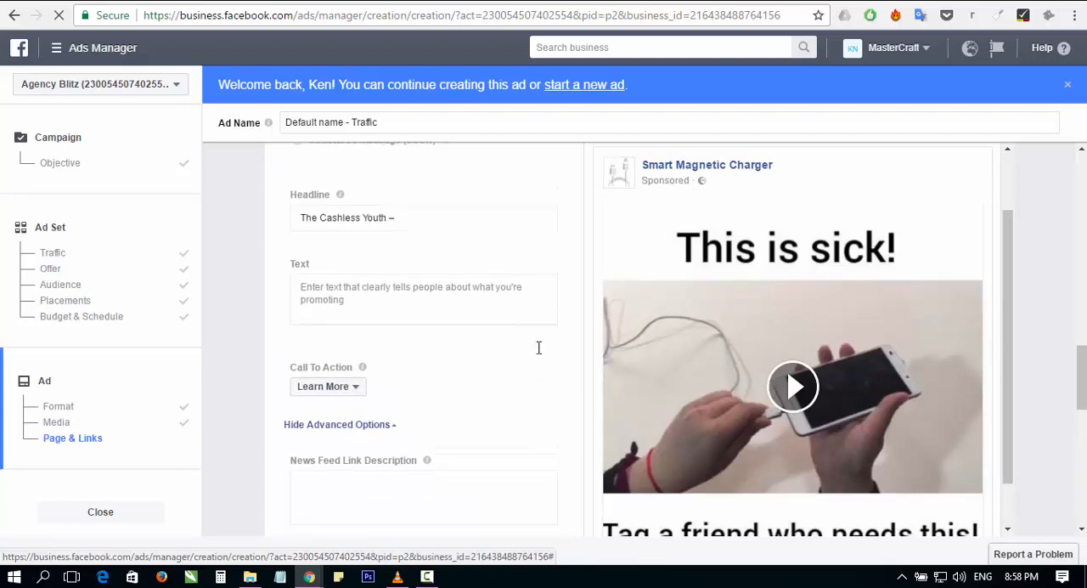
{"action": "scroll", "coordinate": [527, 361], "scroll_direction": "up", "scroll_amount": 1}
{"action": "scroll", "coordinate": [365, 286], "scroll_direction": "up", "scroll_amount": 2}
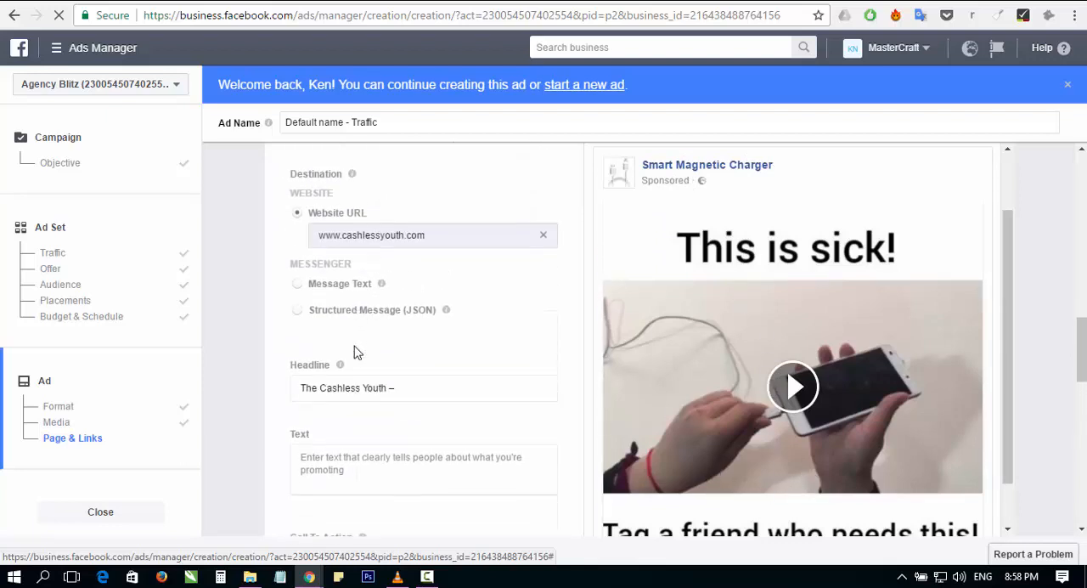
{"action": "scroll", "coordinate": [357, 352], "scroll_direction": "down", "scroll_amount": 1}
{"action": "scroll", "coordinate": [773, 420], "scroll_direction": "down", "scroll_amount": 1}
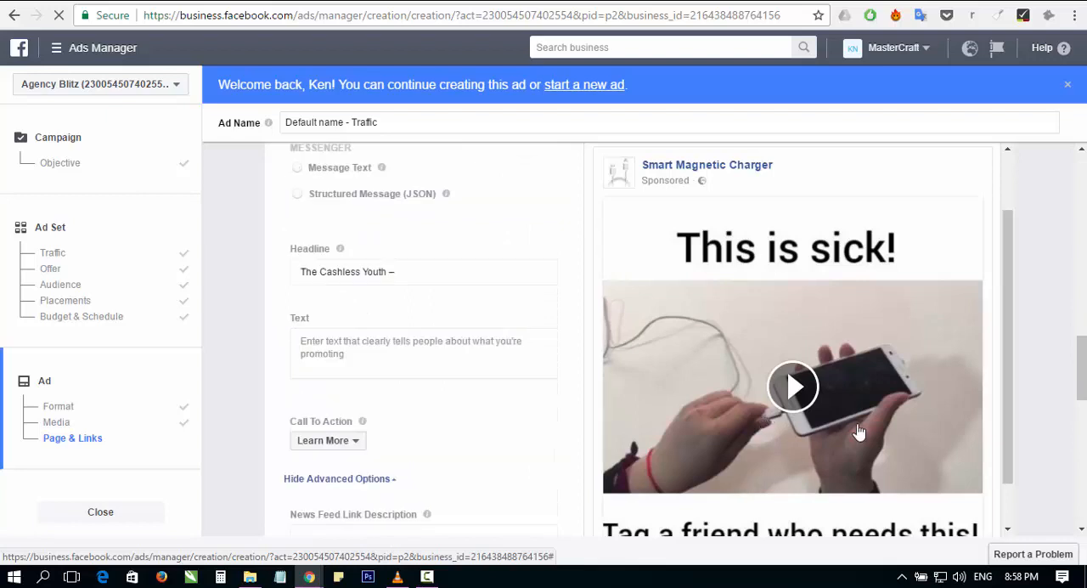
{"action": "scroll", "coordinate": [887, 441], "scroll_direction": "down", "scroll_amount": 1}
{"action": "left_click_drag", "start_coordinate": [1008, 447], "coordinate": [1009, 505]}
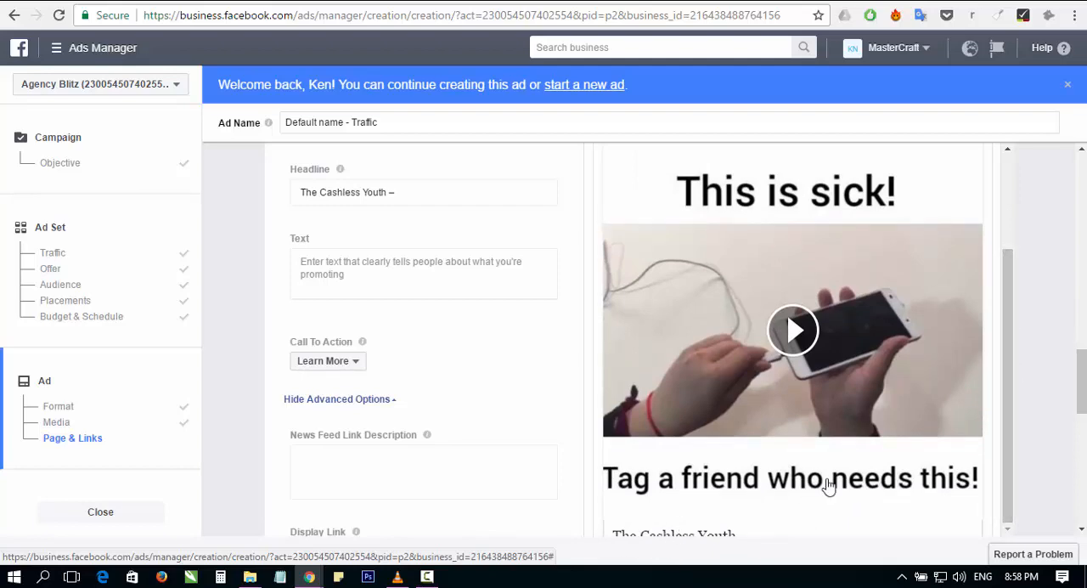
{"action": "scroll", "coordinate": [1081, 474], "scroll_direction": "down", "scroll_amount": 3}
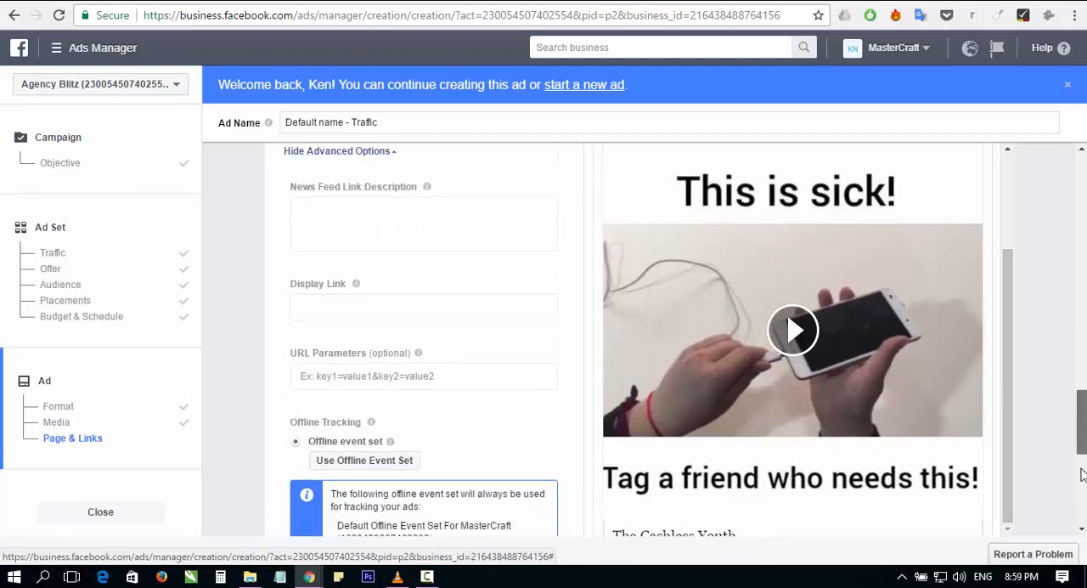
{"action": "scroll", "coordinate": [1081, 474], "scroll_direction": "down", "scroll_amount": 5}
{"action": "scroll", "coordinate": [1082, 458], "scroll_direction": "up", "scroll_amount": 4}
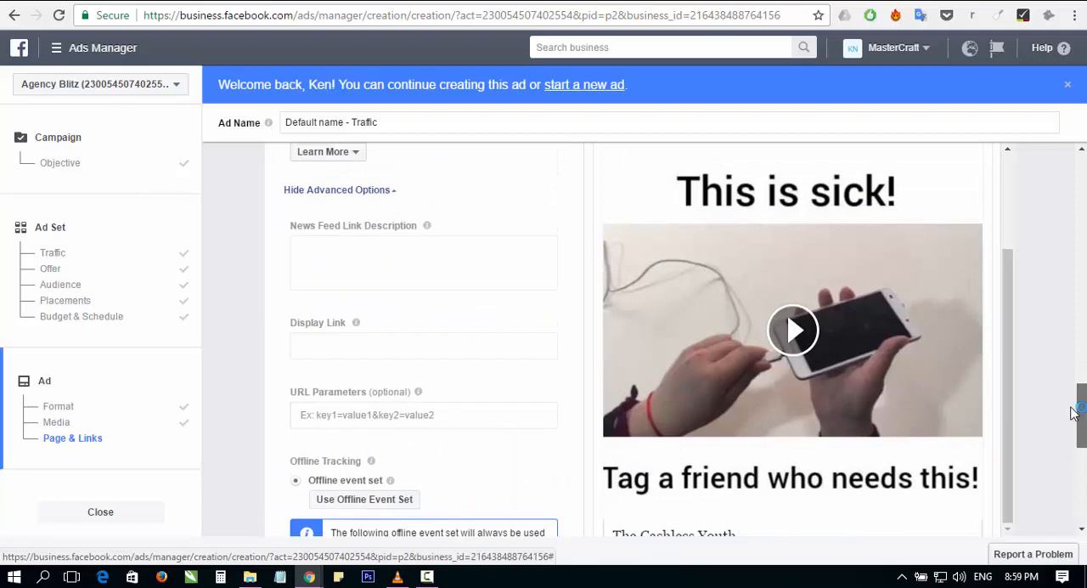
{"action": "scroll", "coordinate": [1014, 382], "scroll_direction": "down", "scroll_amount": 2}
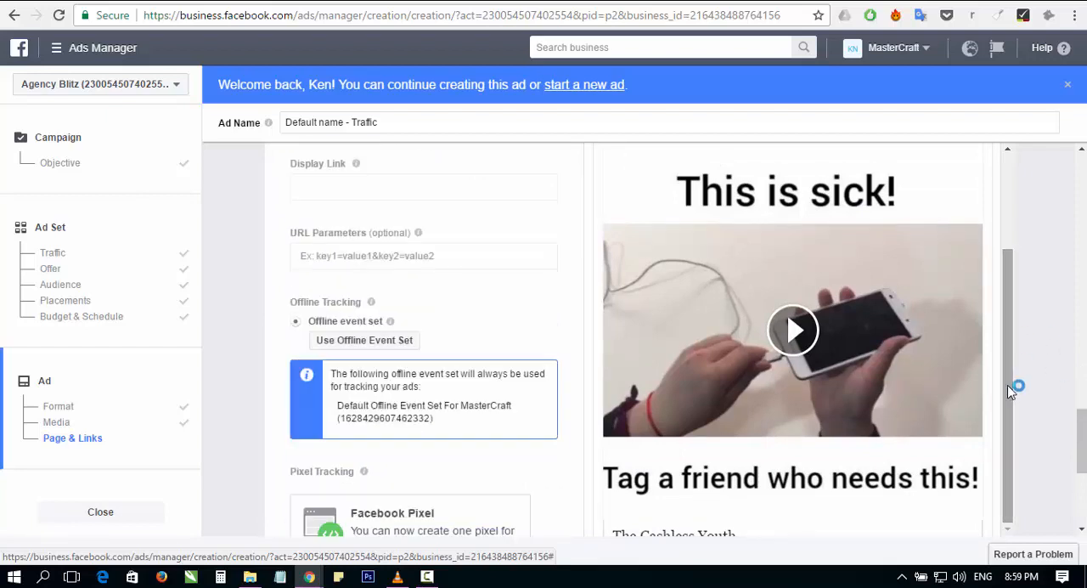
Step: Replace the ad headline with "Smart Magnetic Charger in Nigeria" and check the help note on what a headline is for
{"action": "scroll", "coordinate": [651, 312], "scroll_direction": "up", "scroll_amount": 1}
{"action": "scroll", "coordinate": [594, 314], "scroll_direction": "up", "scroll_amount": 2}
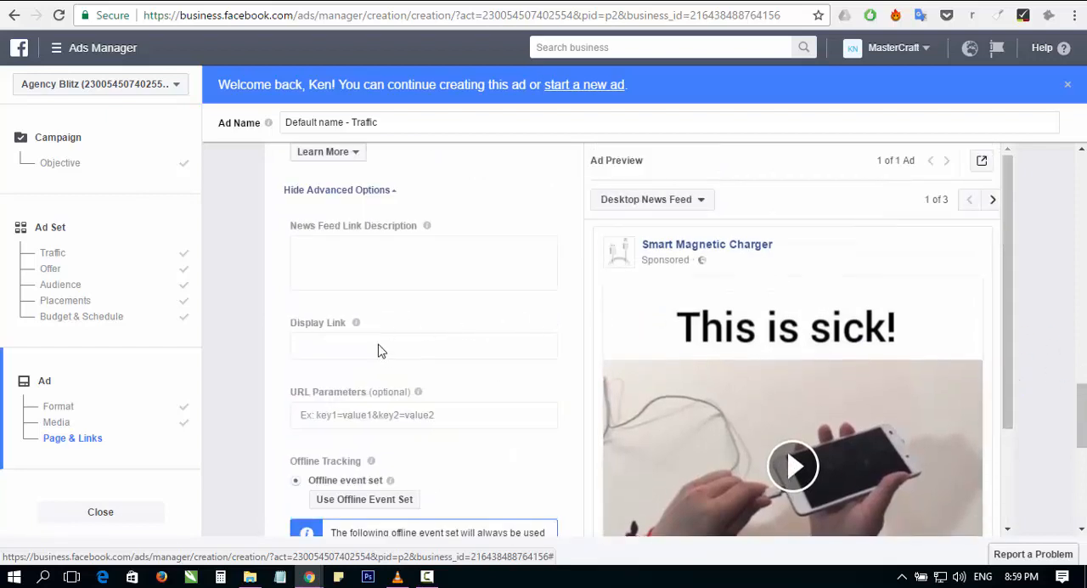
{"action": "scroll", "coordinate": [335, 331], "scroll_direction": "up", "scroll_amount": 2}
{"action": "scroll", "coordinate": [342, 286], "scroll_direction": "up", "scroll_amount": 2}
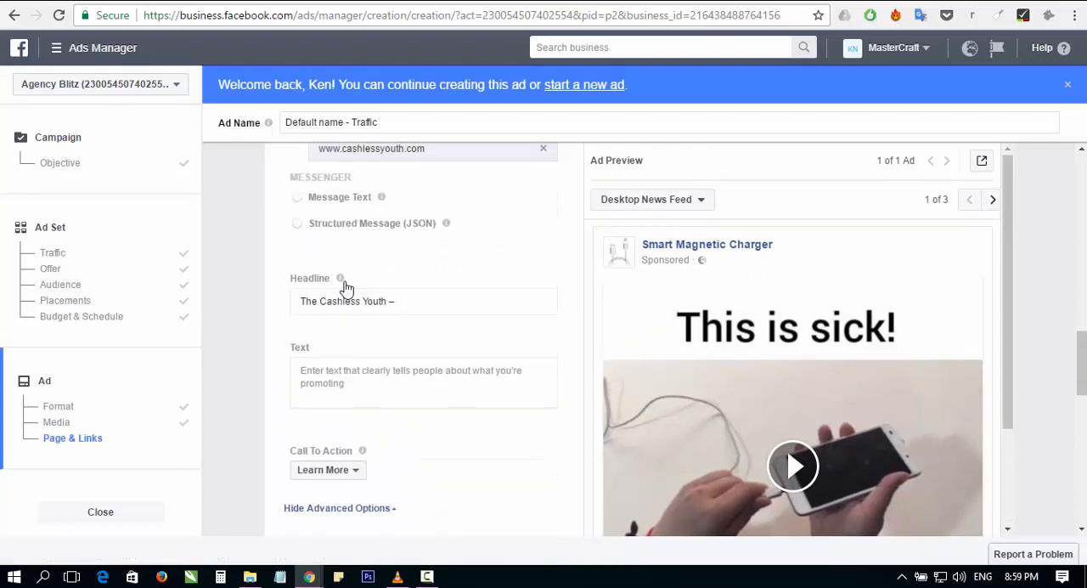
{"action": "left_click", "coordinate": [395, 303]}
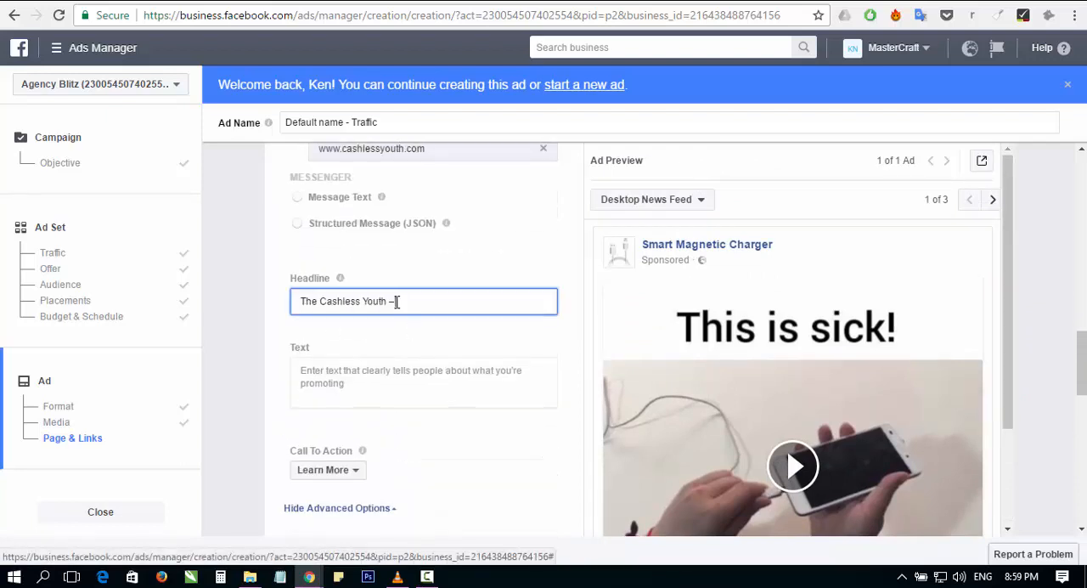
{"action": "left_click_drag", "start_coordinate": [395, 301], "coordinate": [288, 292]}
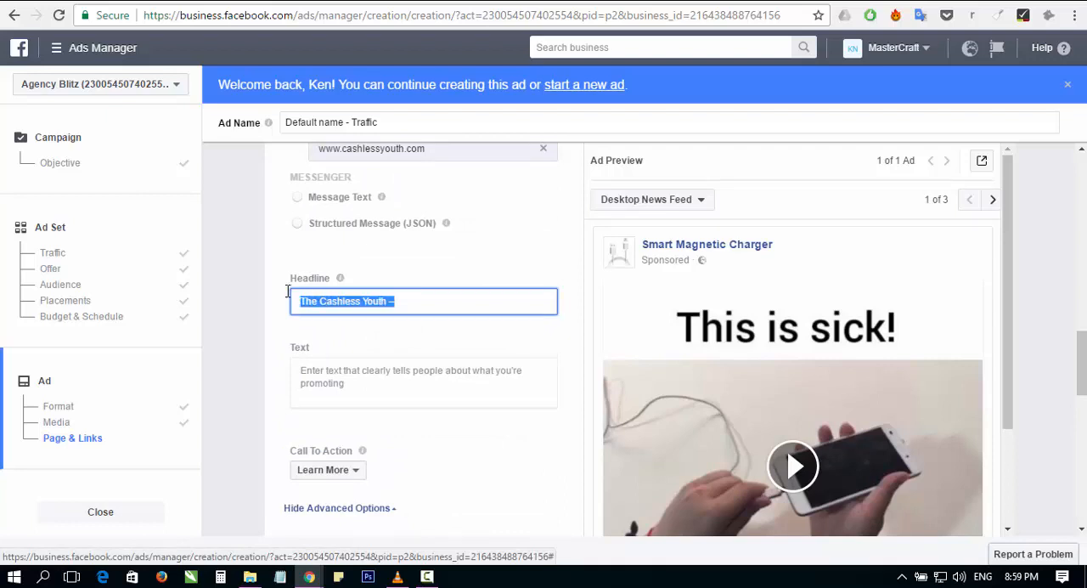
{"action": "type", "text": "Smart"}
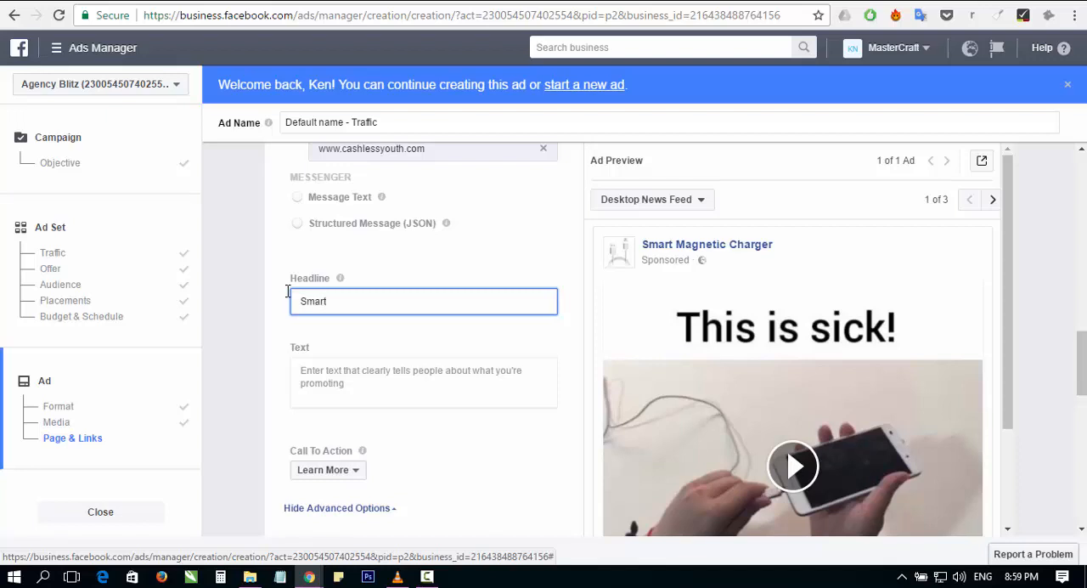
{"action": "type", "text": " Magnet"}
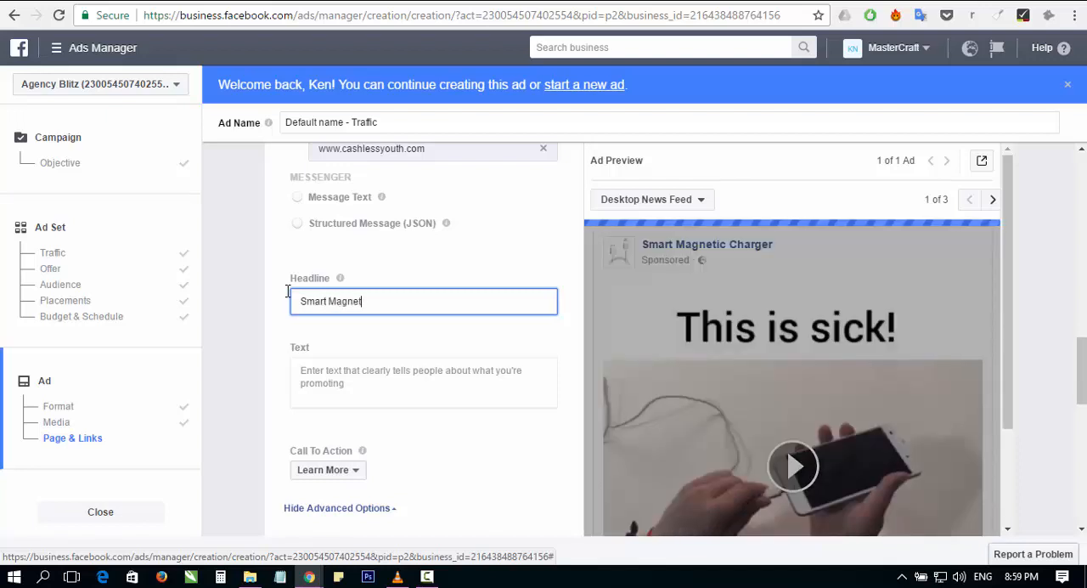
{"action": "type", "text": "ic"}
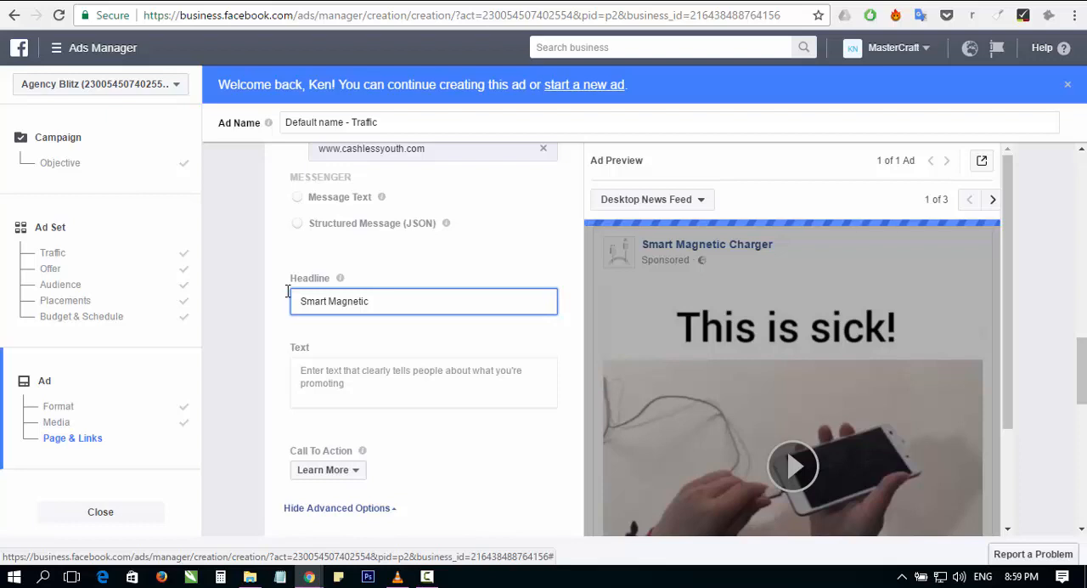
{"action": "type", "text": " Charger"}
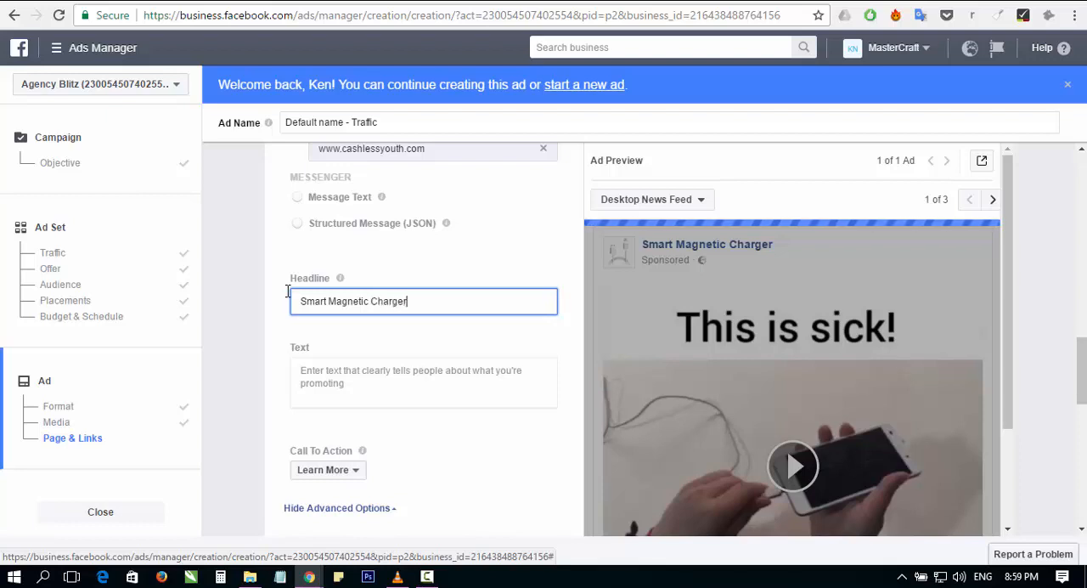
{"action": "type", "text": " in Nigeria"}
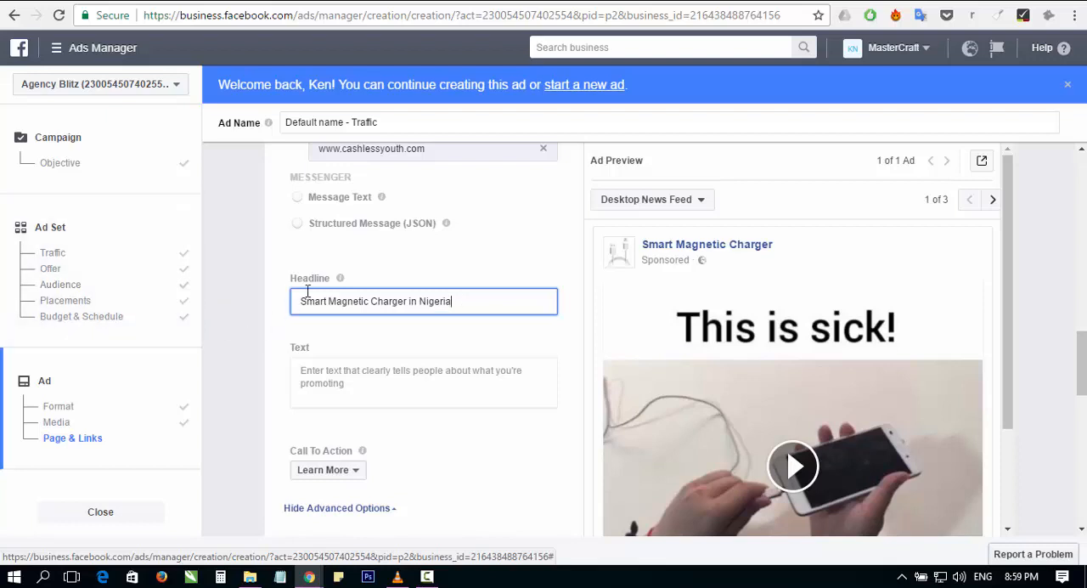
{"action": "mouse_move", "coordinate": [339, 281]}
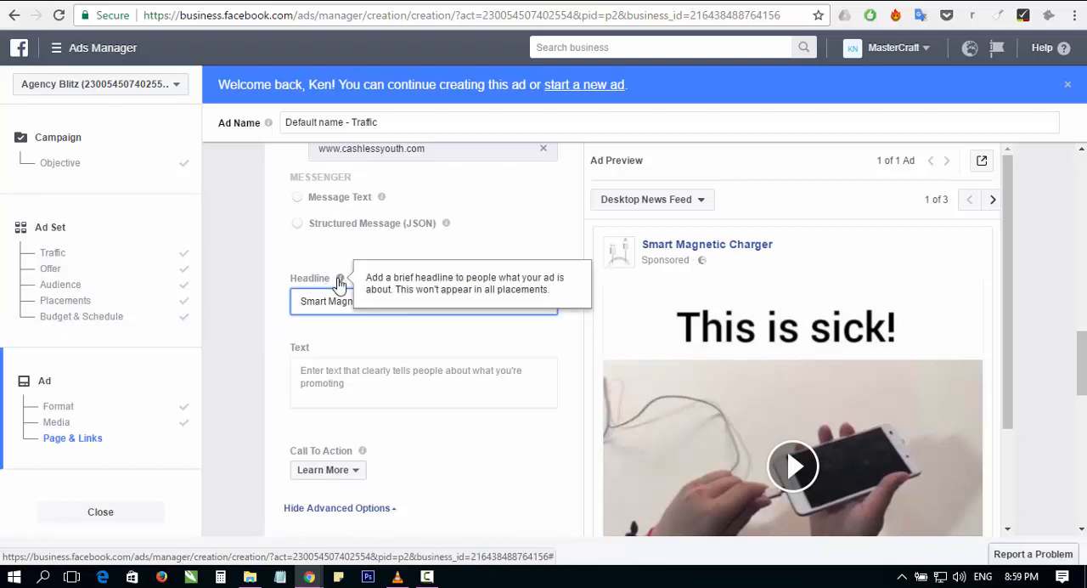
{"action": "left_click", "coordinate": [330, 374]}
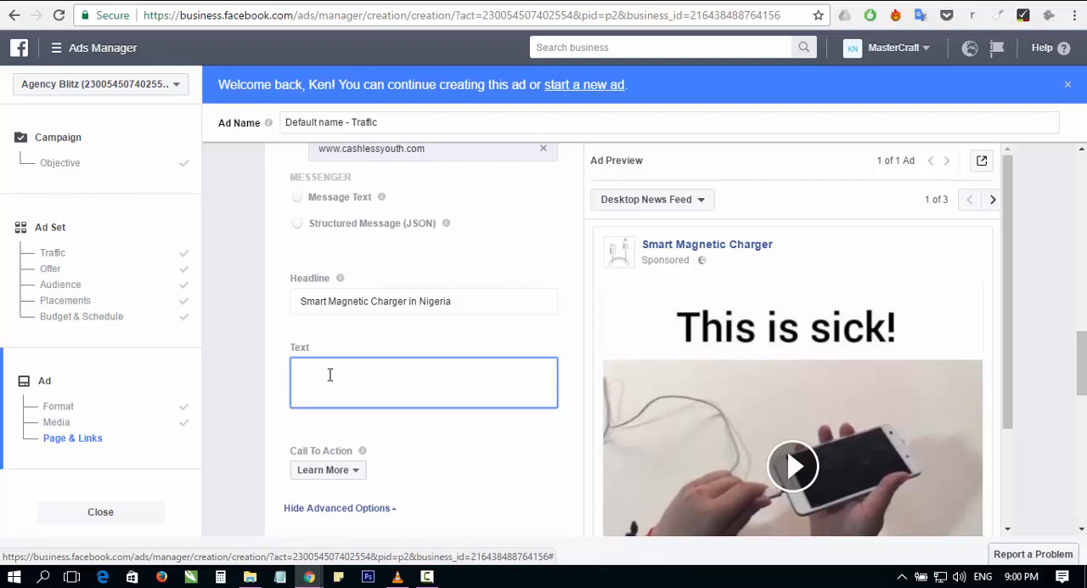
{"action": "type", "text": "Is this charger coo"}
{"action": "key", "text": "BackSpace"}
{"action": "key", "text": "BackSpace"}
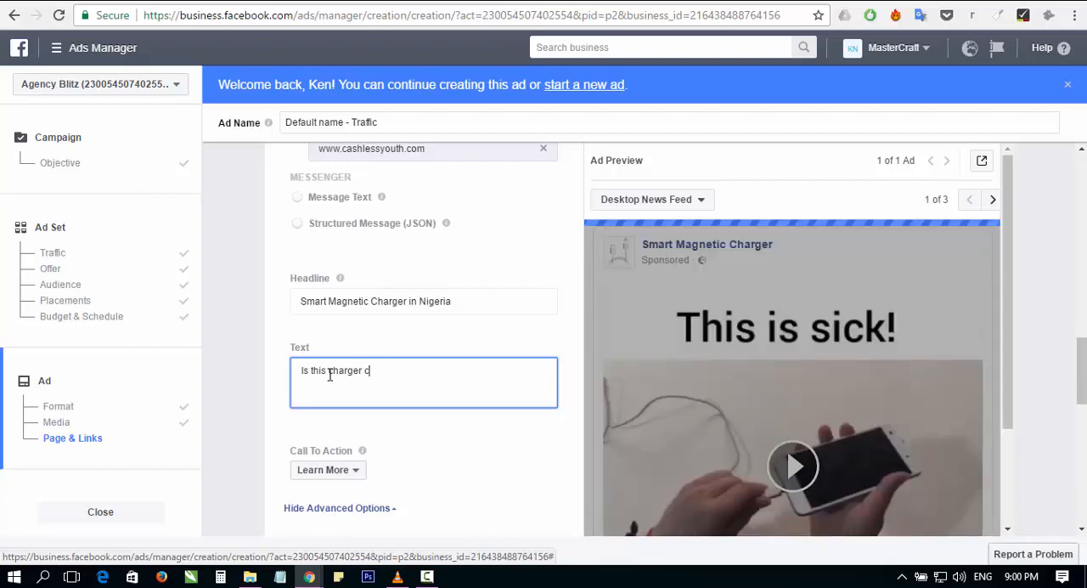
{"action": "key", "text": "BackSpace"}
{"action": "key", "text": "BackSpace"}
{"action": "key", "text": "BackSpace"}
{"action": "key", "text": "BackSpace"}
{"action": "key", "text": "BackSpace"}
{"action": "key", "text": "BackSpace"}
{"action": "key", "text": "BackSpace"}
{"action": "key", "text": "BackSpace"}
{"action": "key", "text": "BackSpace"}
{"action": "key", "text": "BackSpace"}
{"action": "key", "text": "BackSpace"}
{"action": "key", "text": "BackSpace"}
{"action": "key", "text": "BackSpace"}
{"action": "key", "text": "BackSpace"}
{"action": "key", "text": "BackSpace"}
{"action": "key", "text": "BackSpace"}
Step: Write "How would you like a charger that can never get spoilt?" as the opening of the ad text
{"action": "type", "text": "How yould you like a charger "}
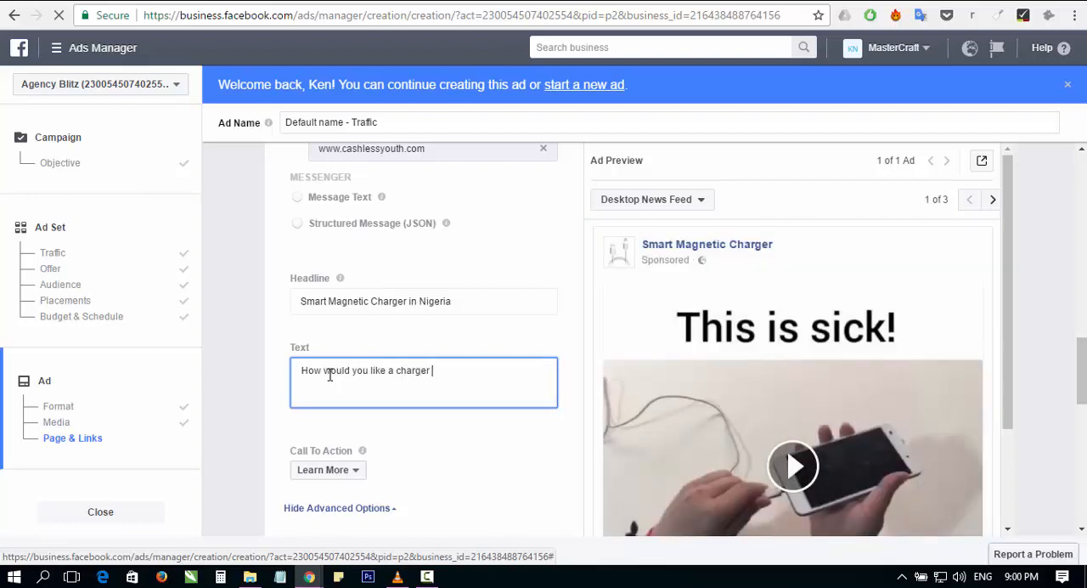
{"action": "type", "text": "that can nvever get spoilt"}
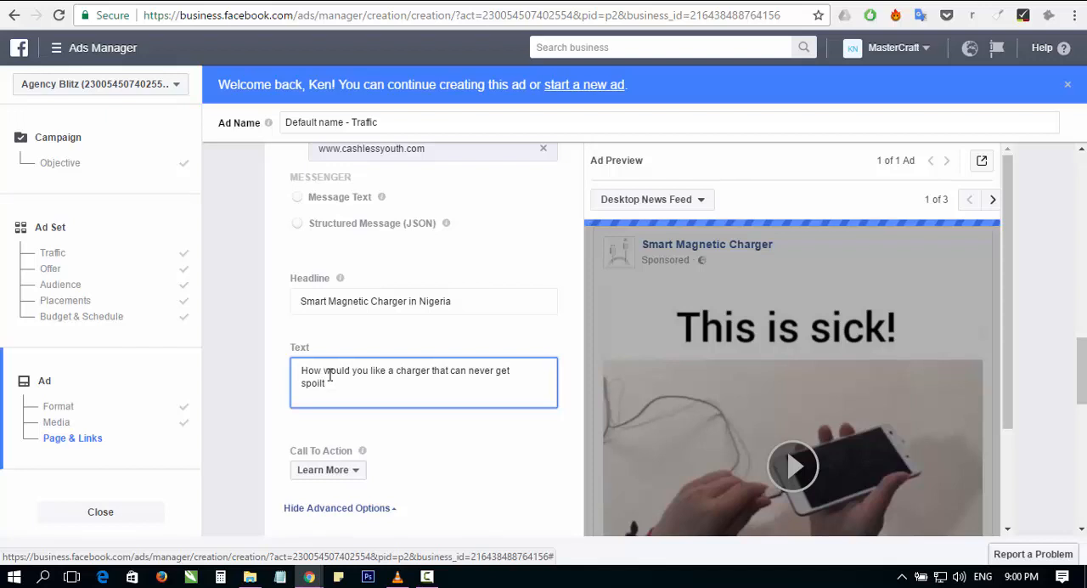
{"action": "type", "text": "? Share this vide"}
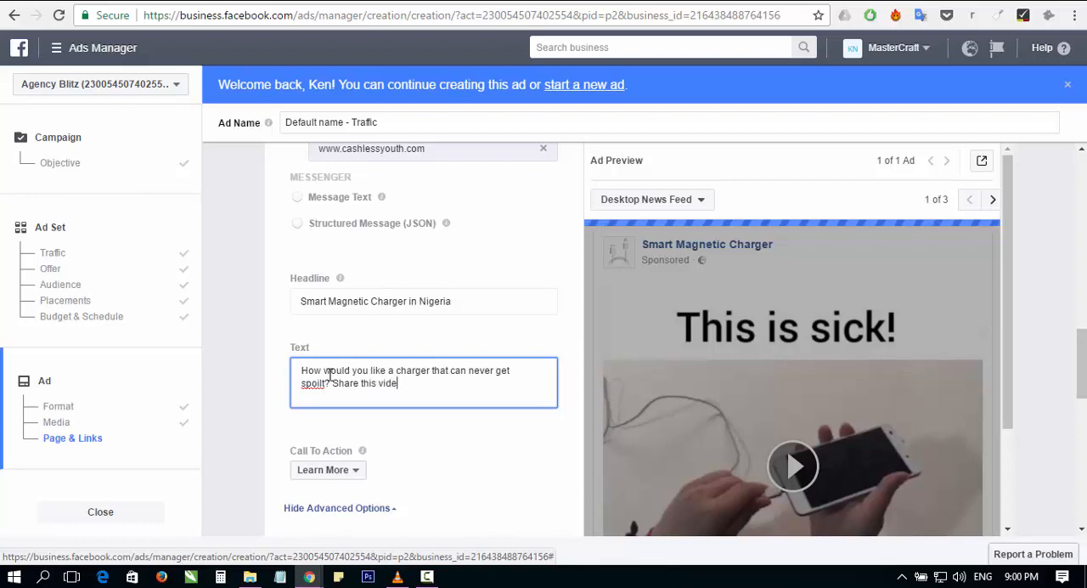
{"action": "key", "text": "BackSpace"}
{"action": "key", "text": "BackSpace"}
{"action": "key", "text": "BackSpace"}
{"action": "key", "text": "BackSpace"}
{"action": "key", "text": "BackSpace"}
{"action": "key", "text": "BackSpace"}
{"action": "key", "text": "BackSpace"}
{"action": "key", "text": "BackSpace"}
{"action": "key", "text": "BackSpace"}
{"action": "key", "text": "BackSpace"}
{"action": "key", "text": "BackSpace"}
{"action": "key", "text": "BackSpace"}
{"action": "key", "text": "BackSpace"}
{"action": "key", "text": "BackSpace"}
{"action": "key", "text": "BackSpace"}
{"action": "key", "text": "BackSpace"}
Step: Continue the ad text with "To get yours, call" followed by the contact phone number
{"action": "type", "text": "To g"}
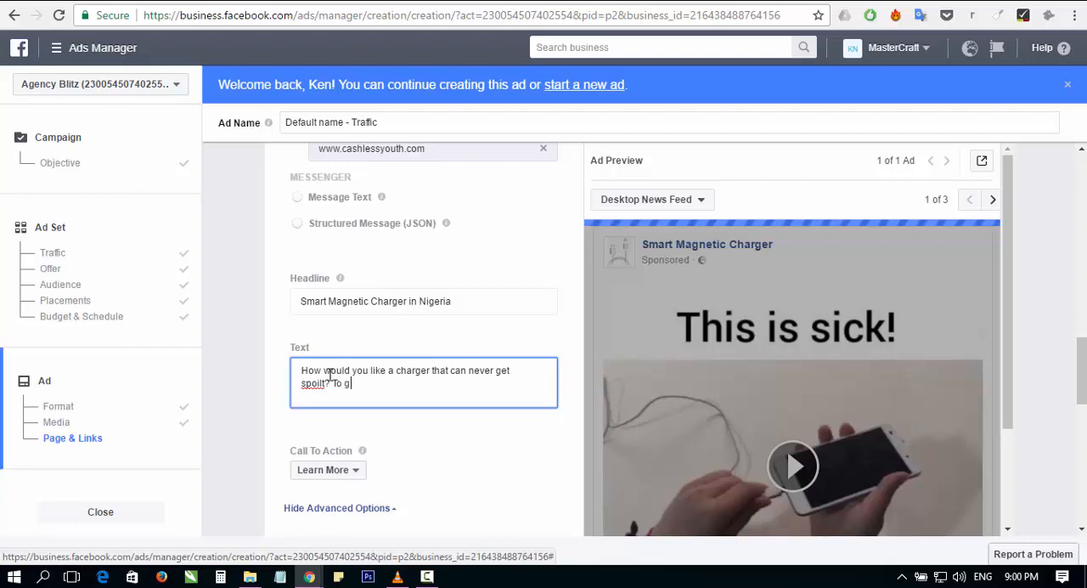
{"action": "type", "text": "et yours, c"}
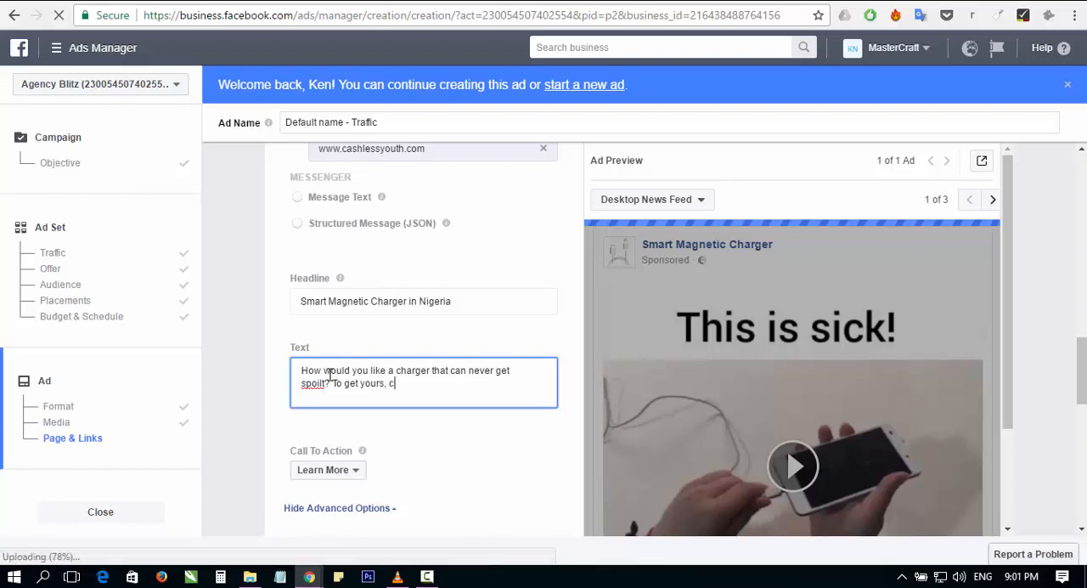
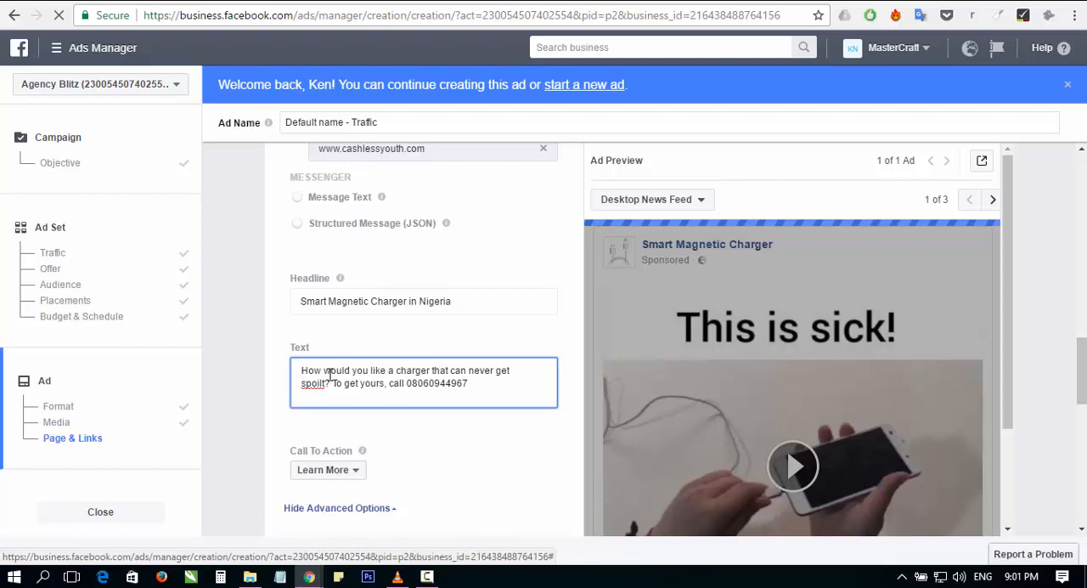
{"action": "type", "text": " or type i"}
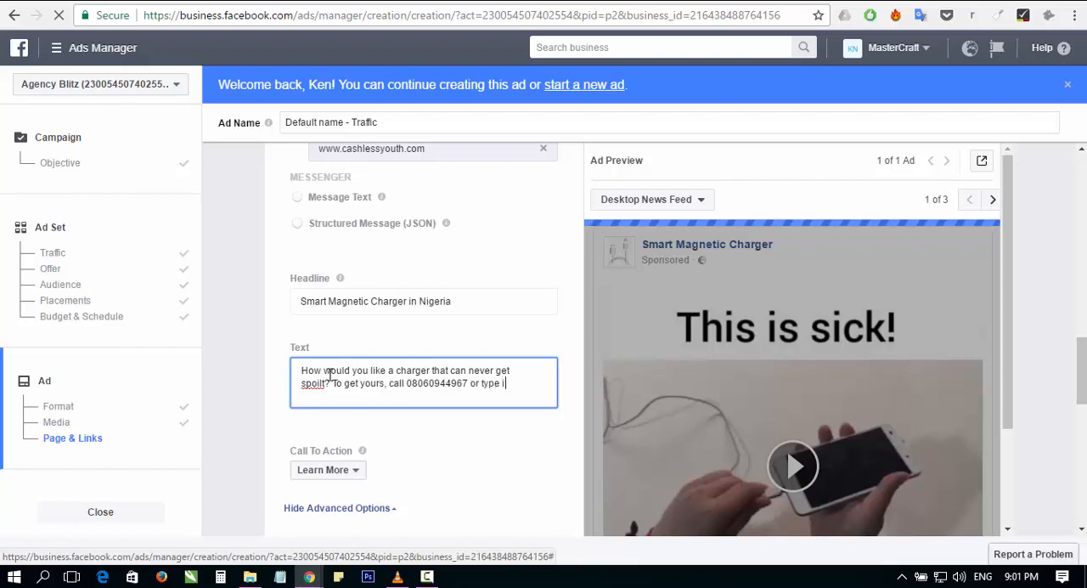
{"action": "type", "text": "nteres"}
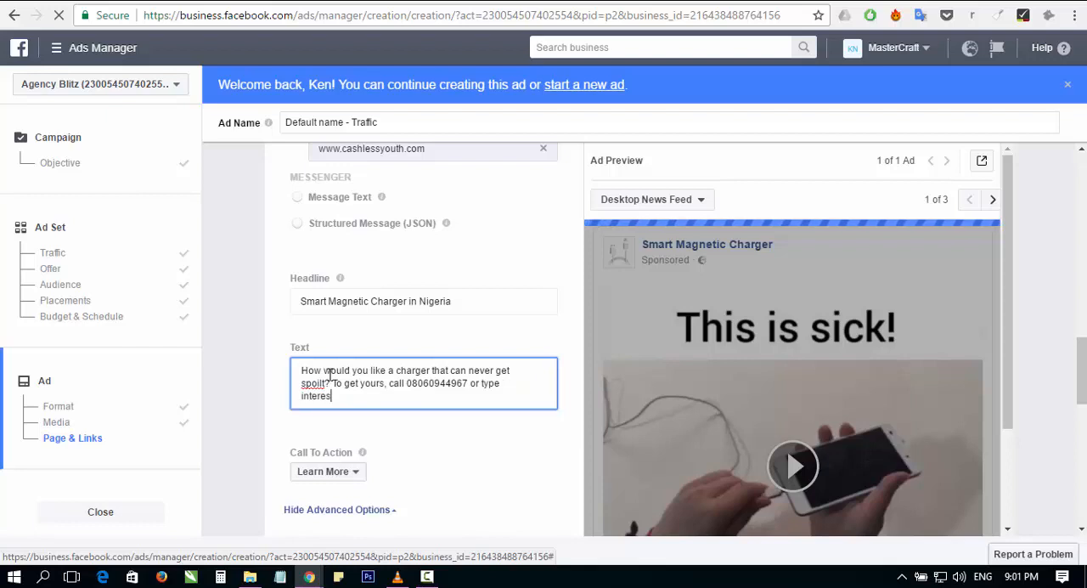
Step: Extend the ad text after the phone number with "or comment Interested"
{"action": "key", "text": "BackSpace"}
{"action": "key", "text": "BackSpace"}
{"action": "key", "text": "BackSpace"}
{"action": "key", "text": "BackSpace"}
{"action": "key", "text": "BackSpace"}
{"action": "key", "text": "BackSpace"}
{"action": "key", "text": "BackSpace"}
{"action": "key", "text": "BackSpace"}
{"action": "key", "text": "BackSpace"}
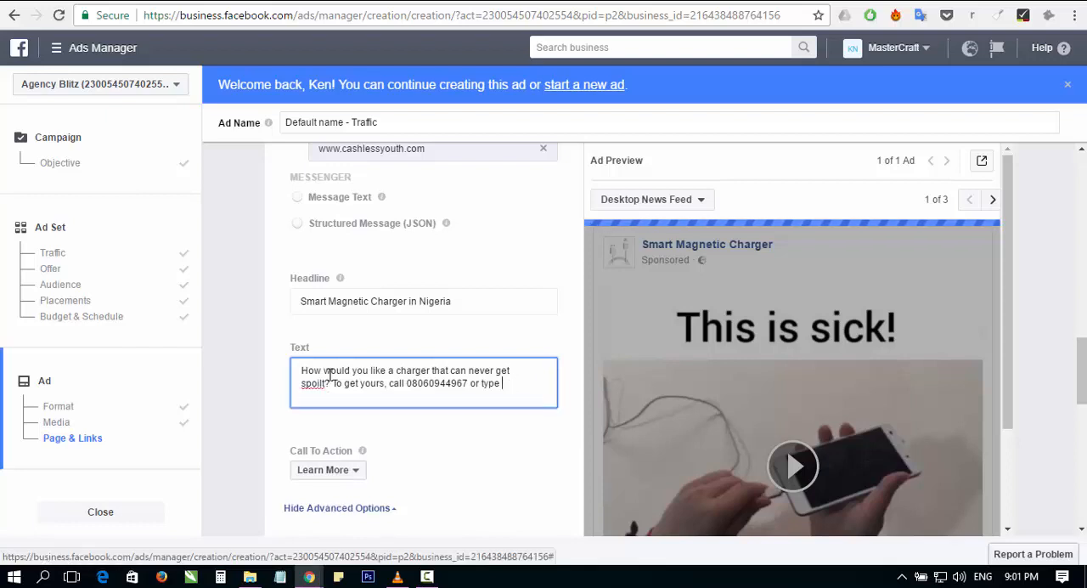
{"action": "key", "text": "BackSpace"}
{"action": "key", "text": "BackSpace"}
{"action": "key", "text": "BackSpace"}
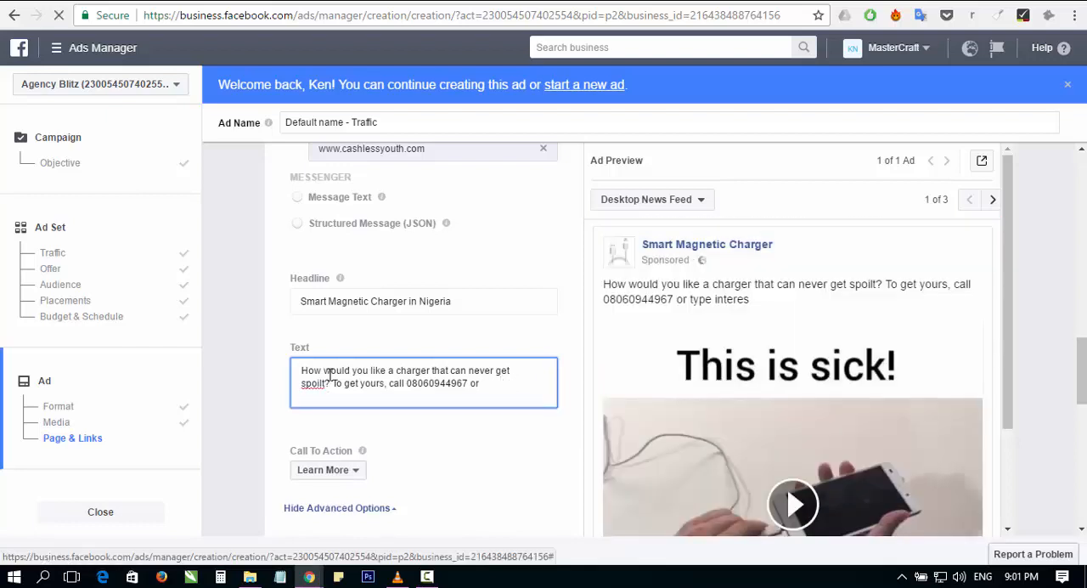
{"action": "type", "text": "commen"}
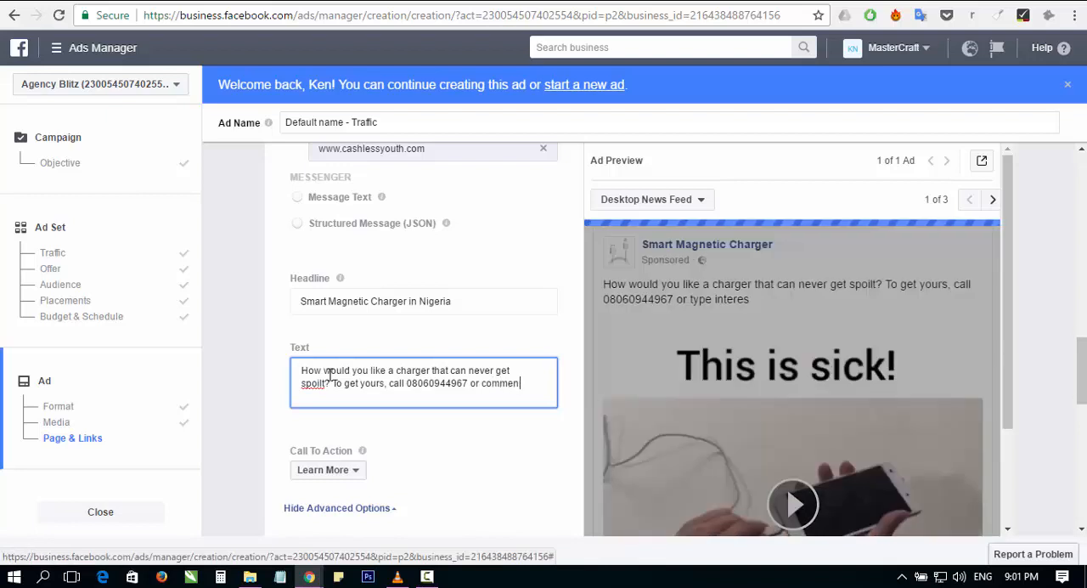
{"action": "type", "text": "t Interested"}
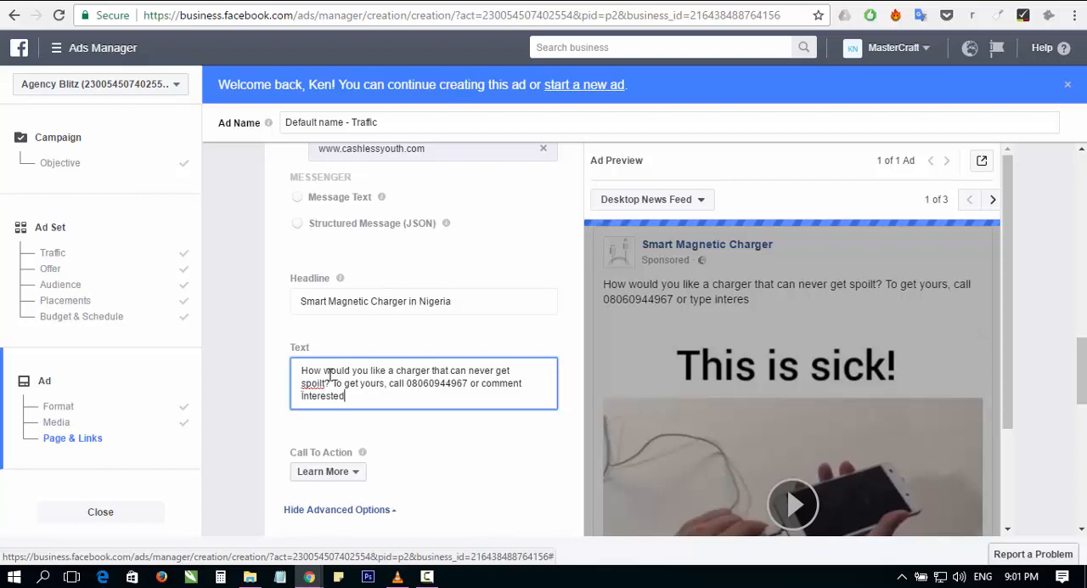
Step: Enclose the word "Interested" in the ad text in double quotation marks
{"action": "type", "text": "\""}
{"action": "left_click", "coordinate": [303, 398]}
{"action": "type", "text": "\"\""}
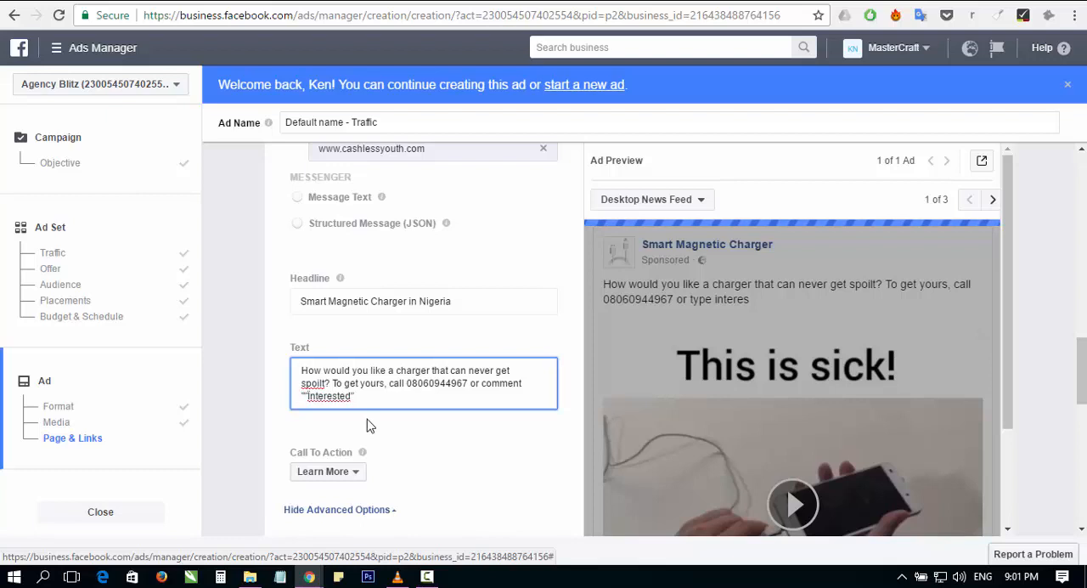
{"action": "key", "text": "BackSpace"}
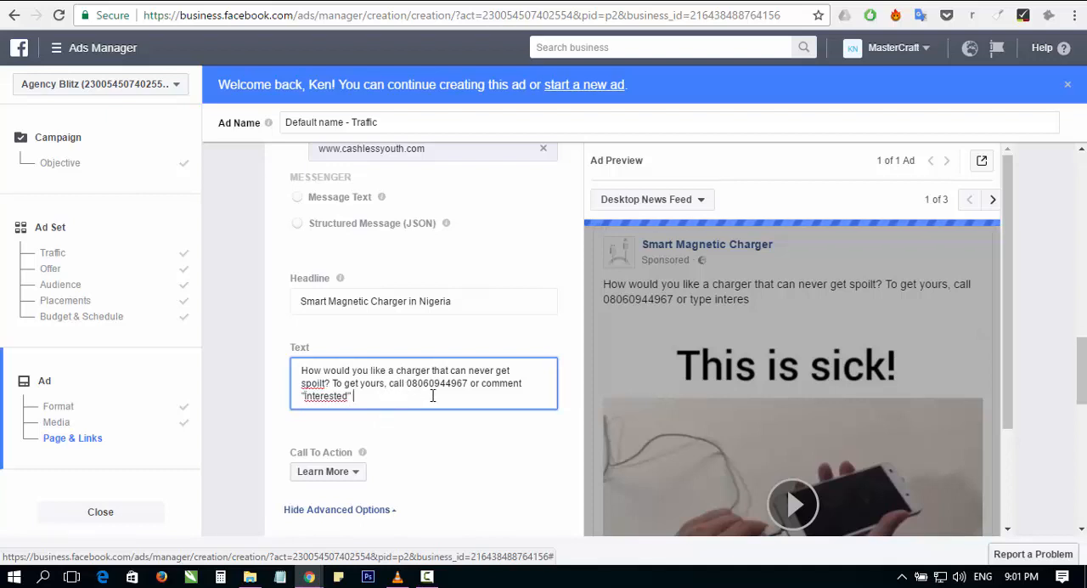
{"action": "type", "text": "T"}
{"action": "type", "text": "he "}
{"action": "type", "text": "price"}
{"action": "key", "text": "BackSpace"}
{"action": "key", "text": "BackSpace"}
{"action": "key", "text": "BackSpace"}
{"action": "key", "text": "BackSpace"}
{"action": "key", "text": "BackSpace"}
{"action": "key", "text": "BackSpace"}
{"action": "key", "text": "BackSpace"}
{"action": "key", "text": "BackSpace"}
{"action": "key", "text": "BackSpace"}
{"action": "key", "text": "BackSpace"}
{"action": "key", "text": "BackSpace"}
Step: Insert "or sms" after "call" in the ad text and replace the contact phone number with a different one
{"action": "left_click", "coordinate": [409, 383]}
{"action": "type", "text": "or sms"}
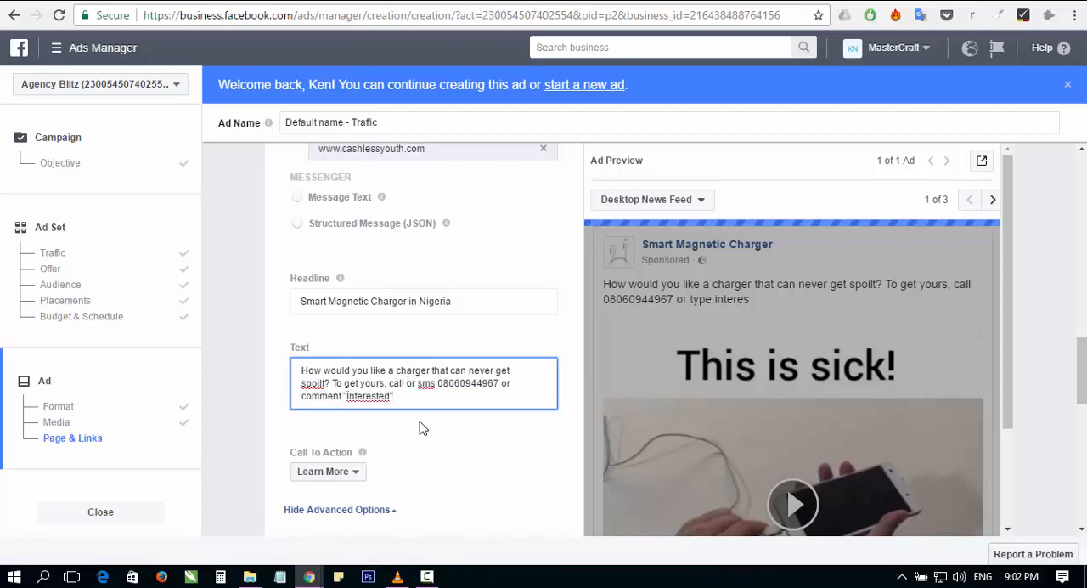
{"action": "left_click", "coordinate": [497, 383]}
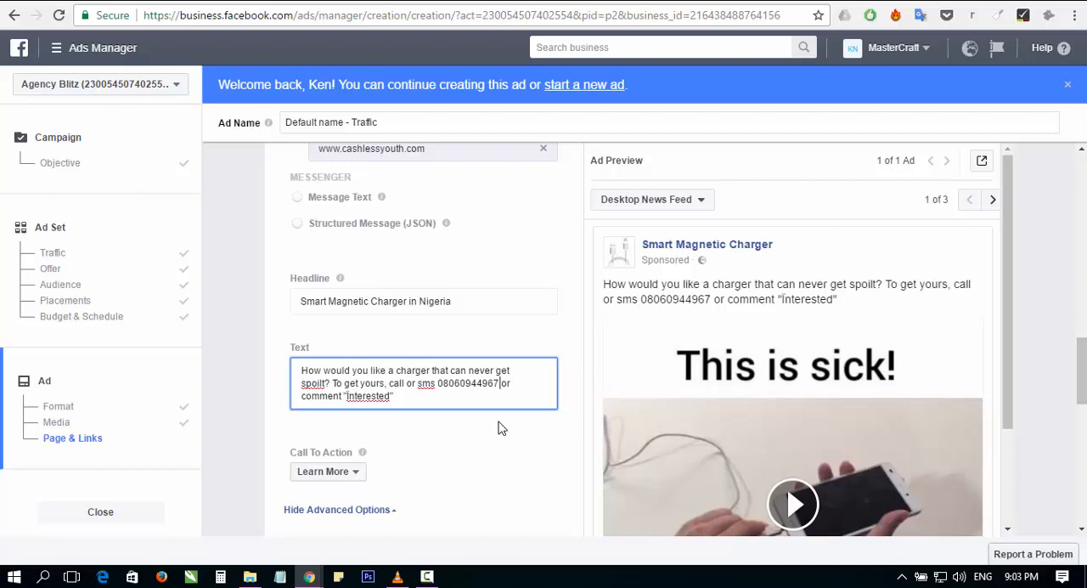
{"action": "key", "text": "BackSpace"}
{"action": "key", "text": "BackSpace"}
{"action": "key", "text": "BackSpace"}
{"action": "key", "text": "BackSpace"}
{"action": "key", "text": "BackSpace"}
{"action": "key", "text": "BackSpace"}
{"action": "key", "text": "BackSpace"}
{"action": "key", "text": "BackSpace"}
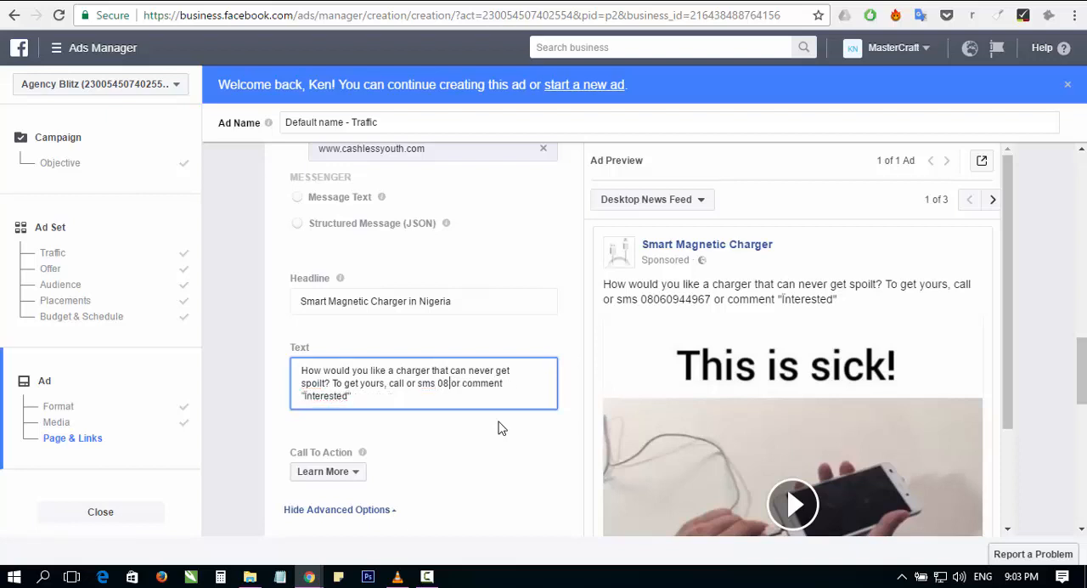
{"action": "key", "text": "BackSpace"}
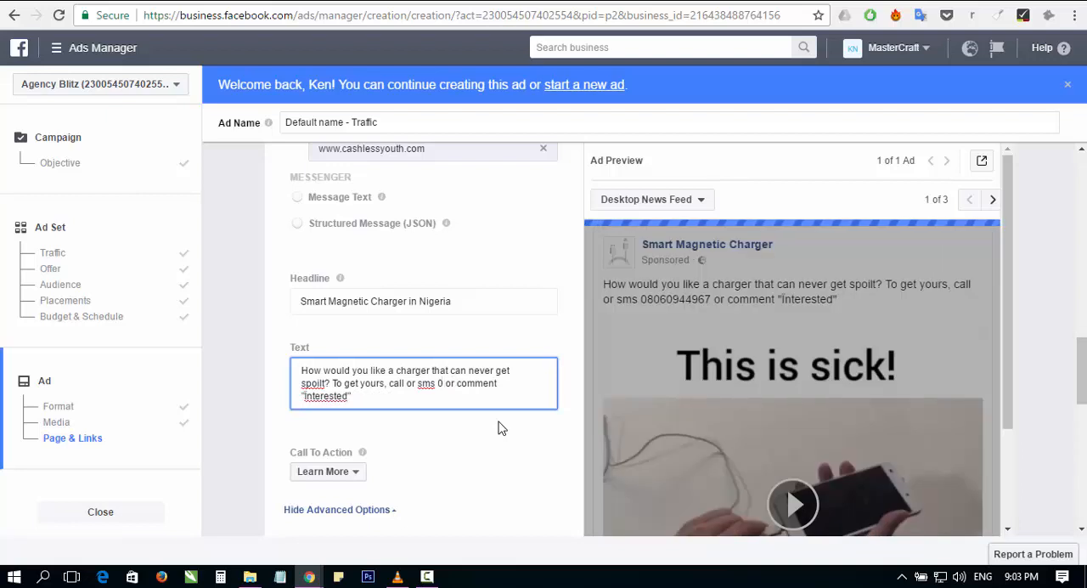
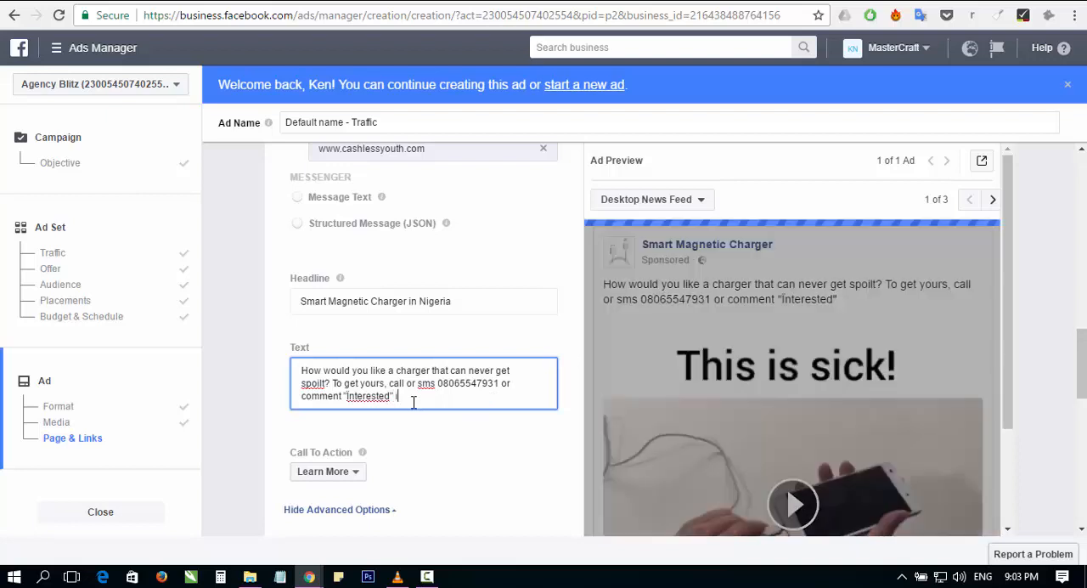
Step: End the ad text with "in the comments below" and replace the word "comment" before "Interested" with "type"
{"action": "type", "text": "in the comments "}
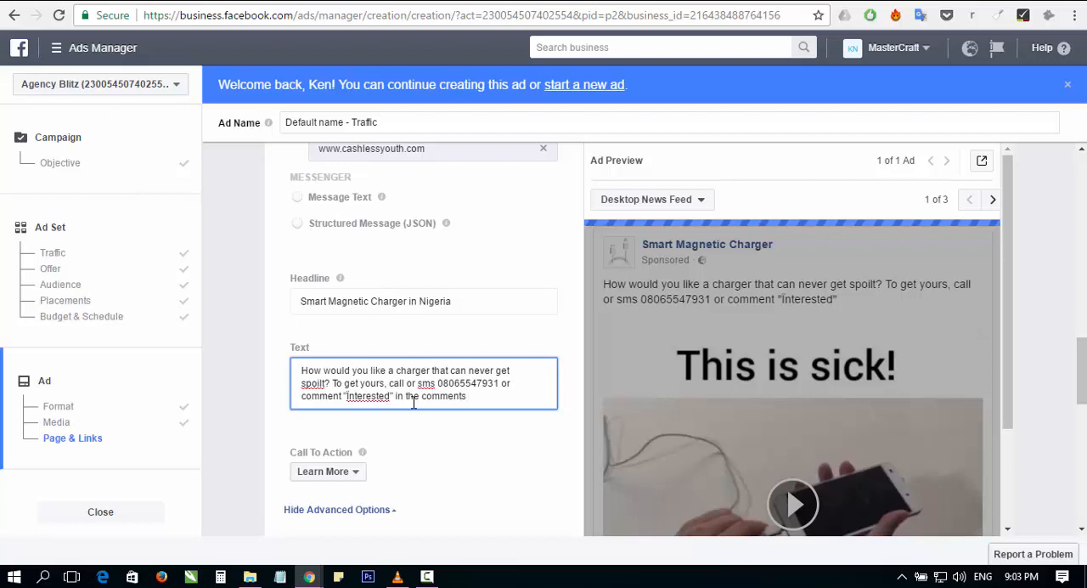
{"action": "type", "text": "below"}
{"action": "key", "text": "BackSpace"}
{"action": "key", "text": "BackSpace"}
{"action": "key", "text": "BackSpace"}
{"action": "key", "text": "BackSpace"}
{"action": "key", "text": "BackSpace"}
{"action": "key", "text": "BackSpace"}
{"action": "key", "text": "BackSpace"}
{"action": "key", "text": "BackSpace"}
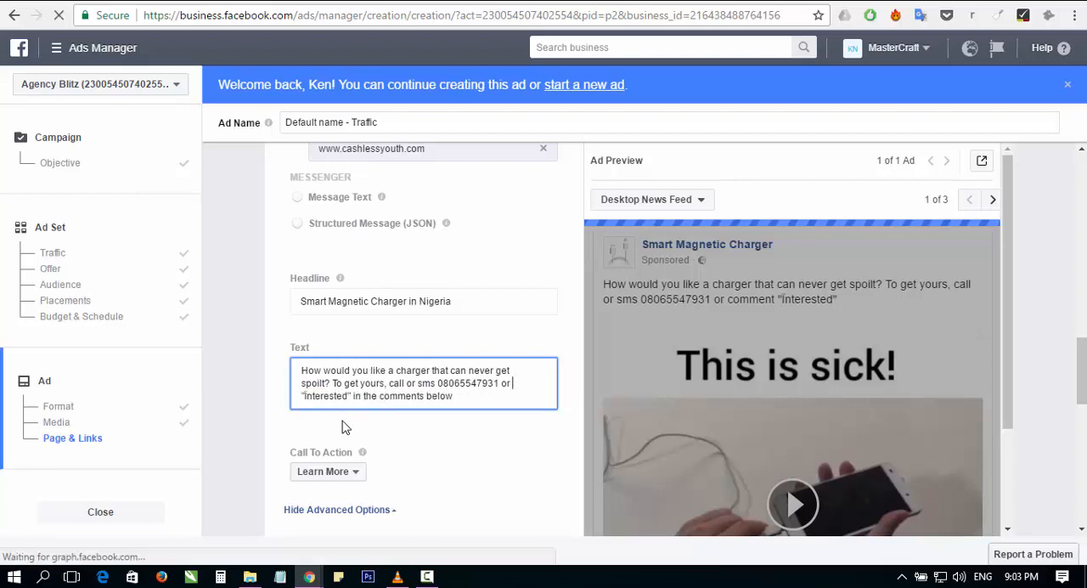
{"action": "type", "text": "type"}
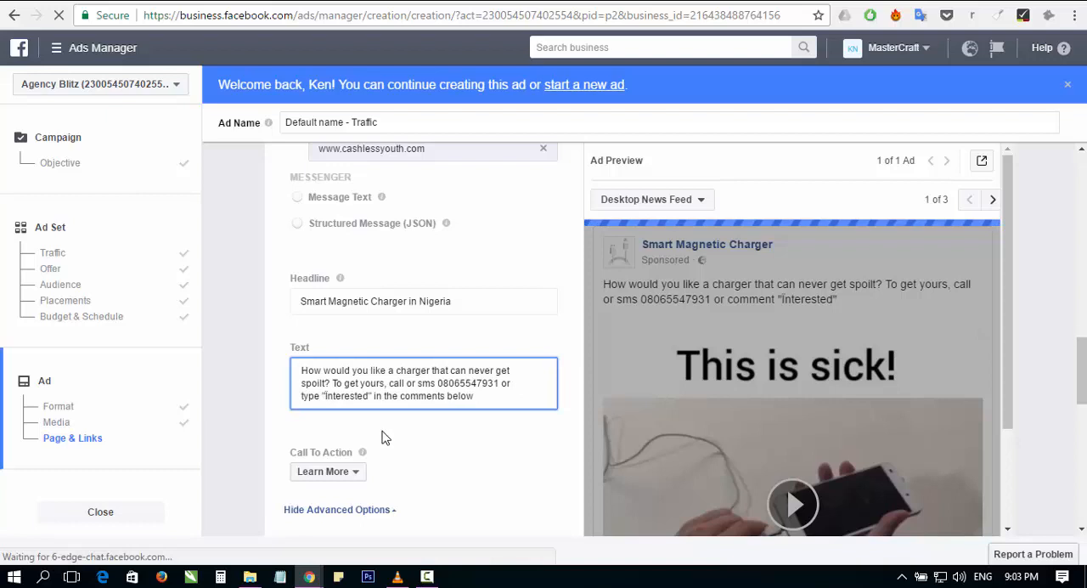
Step: Look through the call-to-action options without changing Learn More, and examine the desktop news feed preview down to its headline and button
{"action": "scroll", "coordinate": [379, 442], "scroll_direction": "down", "scroll_amount": 1}
{"action": "left_click", "coordinate": [392, 389]}
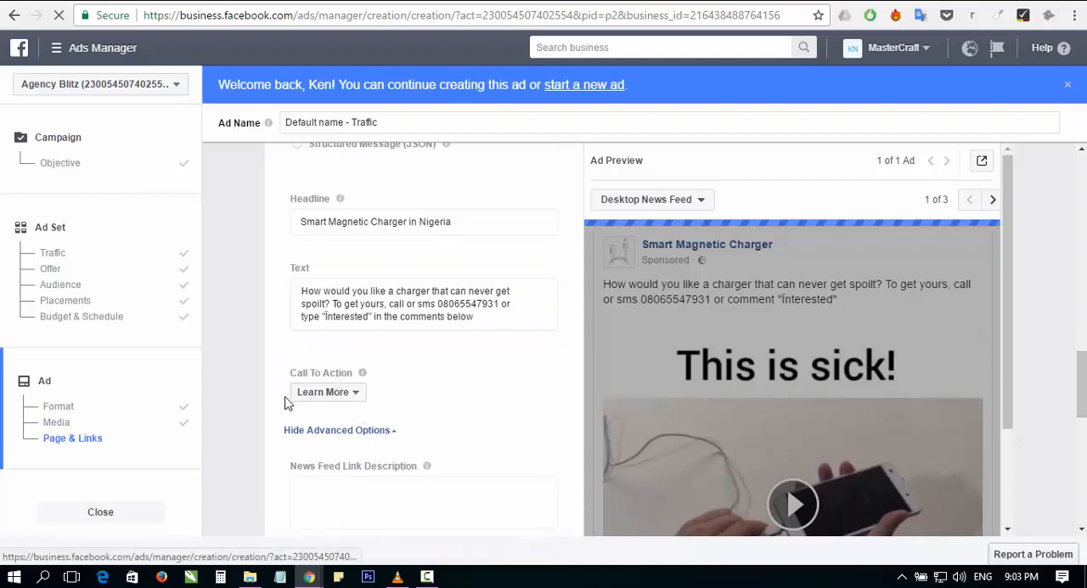
{"action": "left_click", "coordinate": [344, 395]}
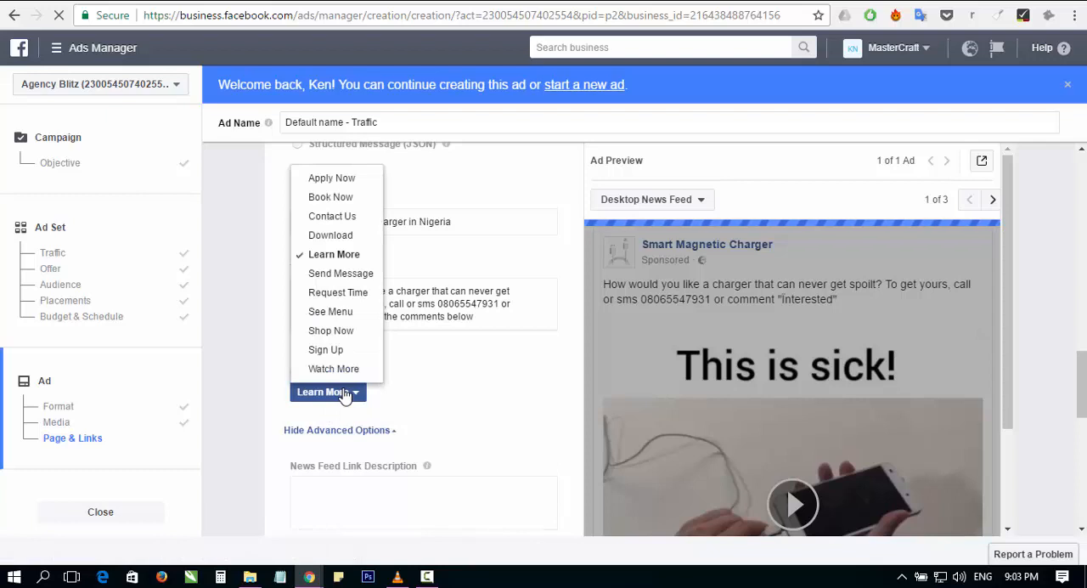
{"action": "left_click", "coordinate": [344, 393]}
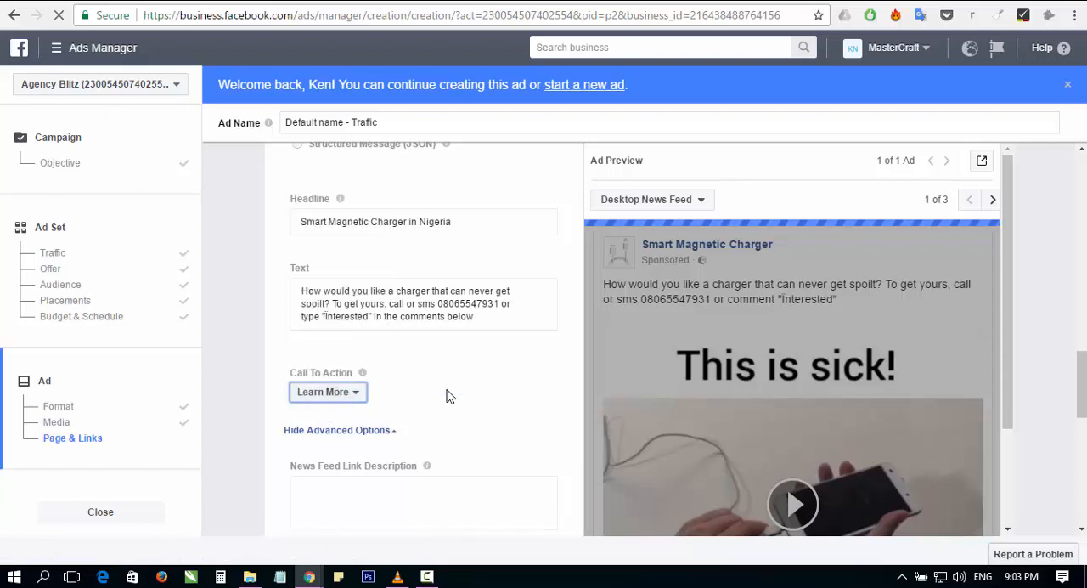
{"action": "scroll", "coordinate": [448, 395], "scroll_direction": "down", "scroll_amount": 1}
{"action": "scroll", "coordinate": [363, 345], "scroll_direction": "down", "scroll_amount": 1}
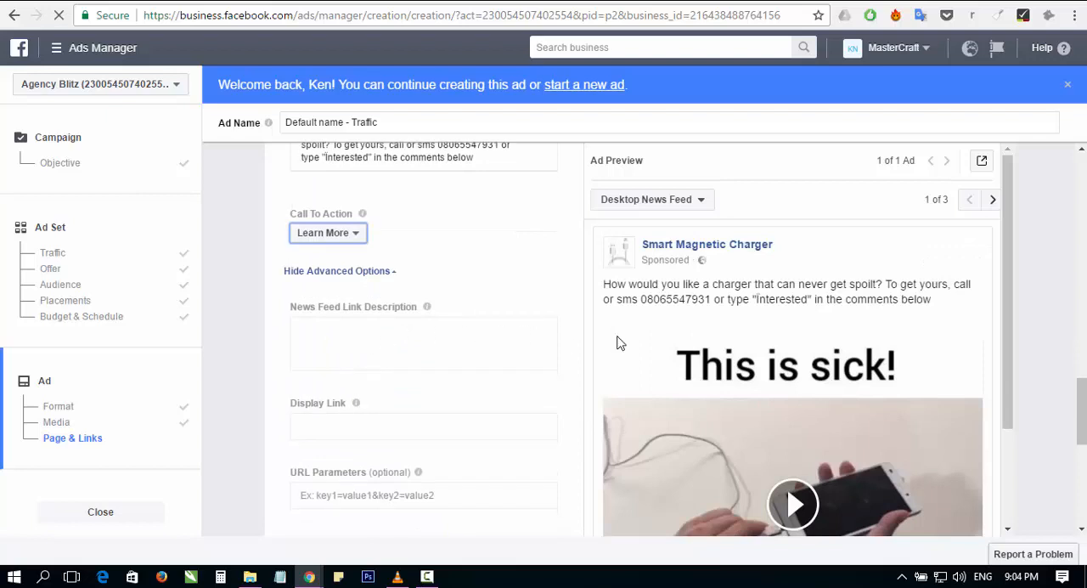
{"action": "scroll", "coordinate": [721, 345], "scroll_direction": "down", "scroll_amount": 2}
{"action": "scroll", "coordinate": [721, 345], "scroll_direction": "down", "scroll_amount": 2}
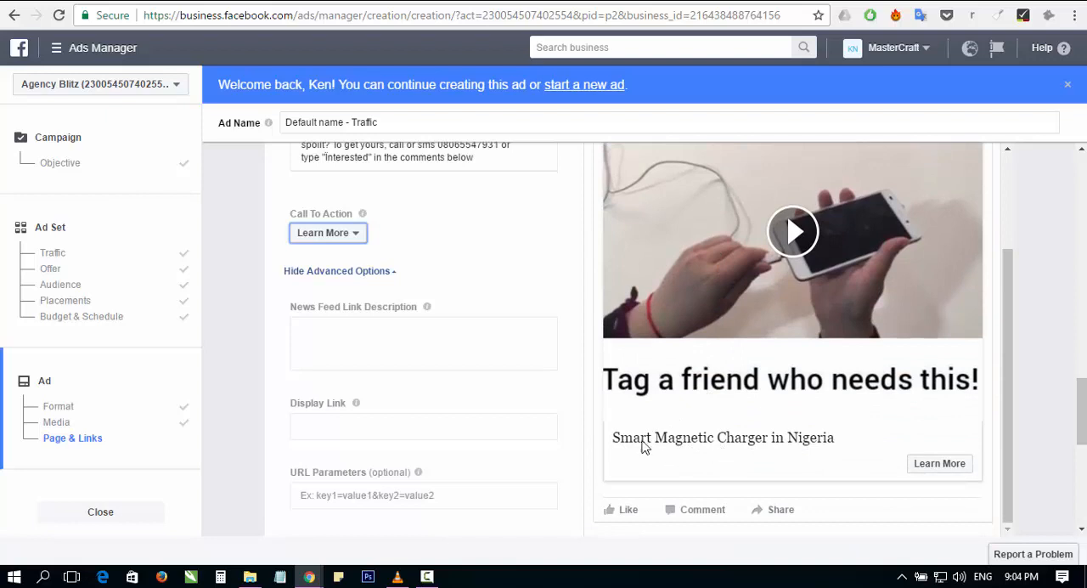
Step: Write "Get it delivered to you anywhere in Nigeria" as the News Feed link description
{"action": "left_click", "coordinate": [417, 335]}
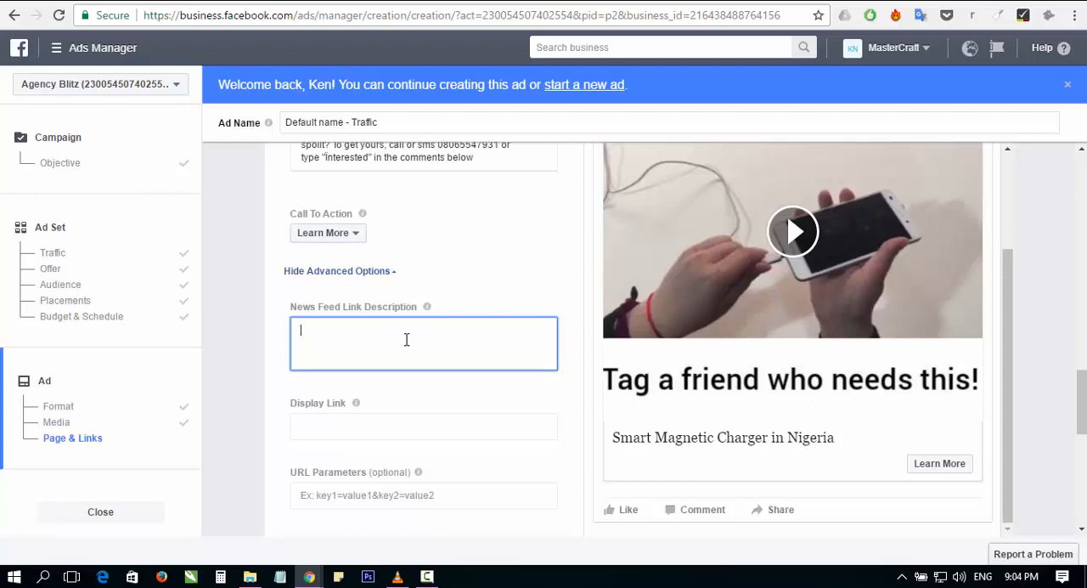
{"action": "type", "text": "Get 9"}
{"action": "key", "text": "BackSpace"}
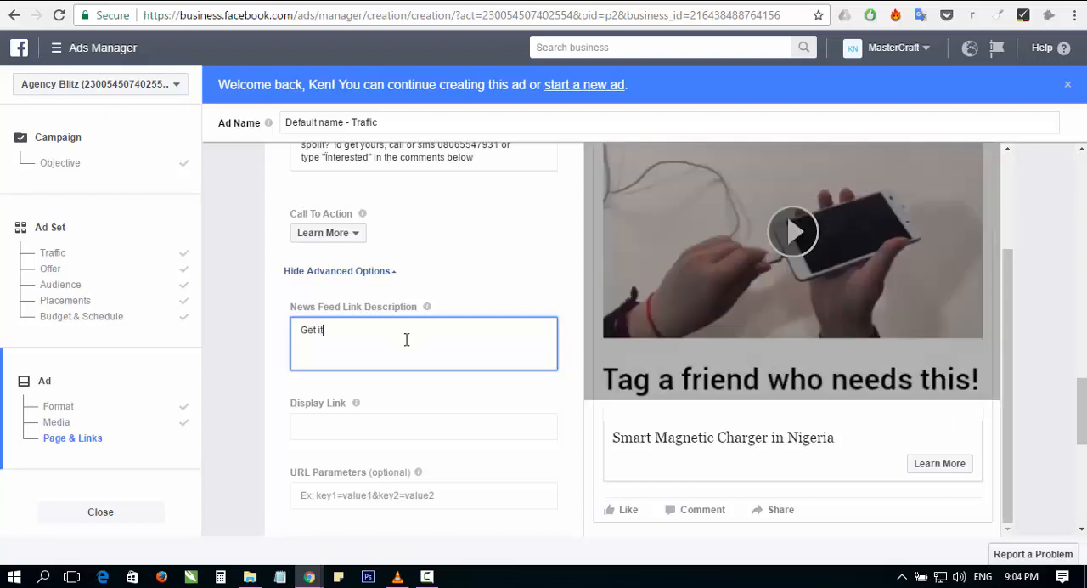
{"action": "type", "text": "it delivered to you anywhere in Nigeria"}
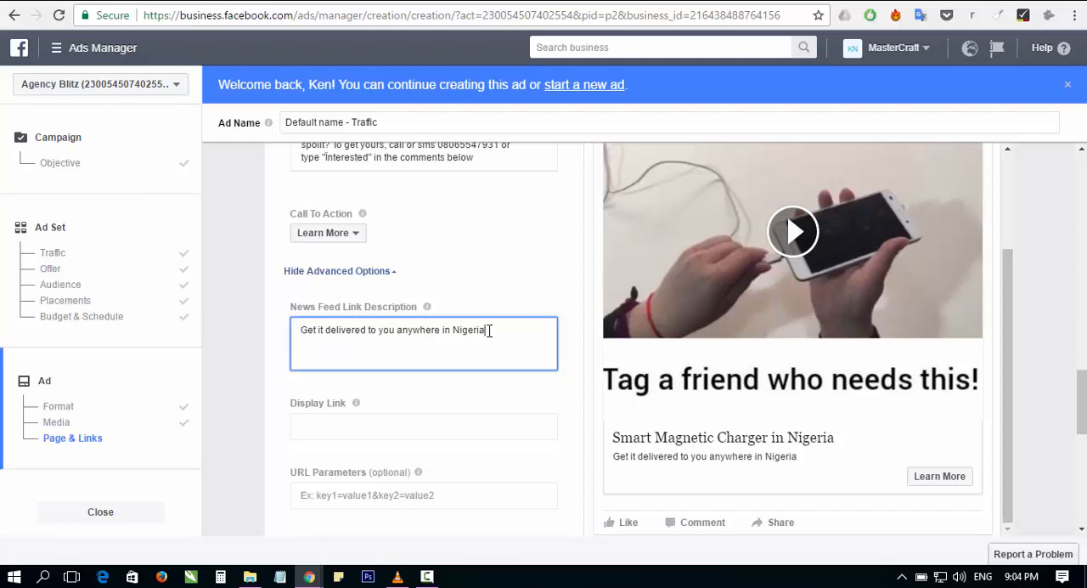
Step: Change the ending of the News Feed link description to "anywhere in Lagos"
{"action": "left_click_drag", "start_coordinate": [489, 330], "coordinate": [456, 328]}
{"action": "key", "text": "BackSpace"}
{"action": "key", "text": "BackSpace"}
{"action": "key", "text": "BackSpace"}
{"action": "key", "text": "BackSpace"}
{"action": "key", "text": "BackSpace"}
{"action": "key", "text": "BackSpace"}
{"action": "key", "text": "BackSpace"}
{"action": "key", "text": "BackSpace"}
{"action": "key", "text": "BackSpace"}
{"action": "key", "text": "BackSpace"}
{"action": "key", "text": "BackSpace"}
{"action": "key", "text": "BackSpace"}
{"action": "key", "text": "BackSpace"}
{"action": "type", "text": "ant"}
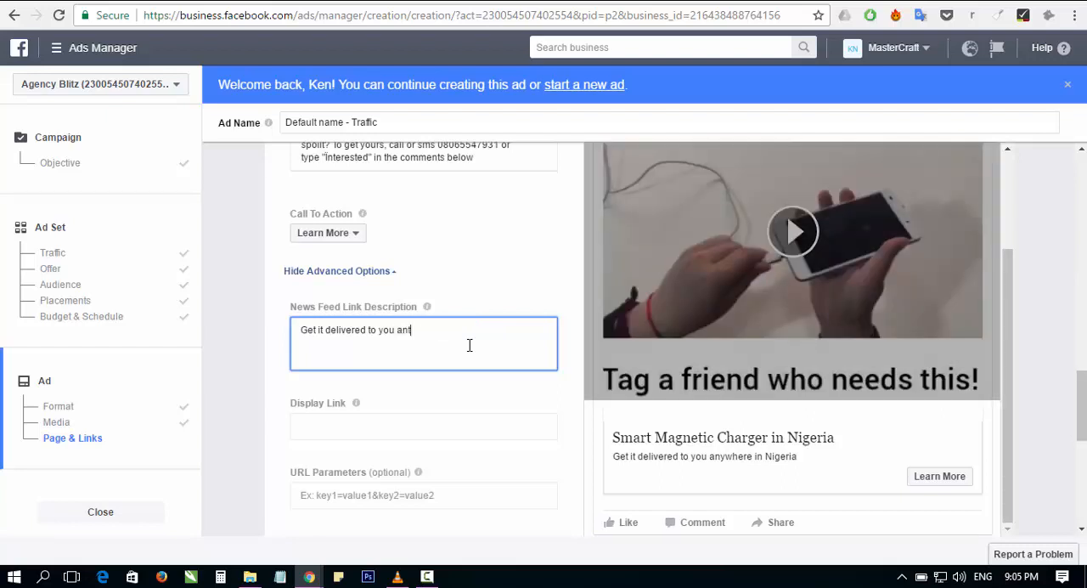
{"action": "type", "text": "where in Lagos"}
Step: Shorten the ad headline to "Smart Magnetic Charger" by removing the location
{"action": "scroll", "coordinate": [458, 304], "scroll_direction": "up", "scroll_amount": 2}
{"action": "scroll", "coordinate": [459, 304], "scroll_direction": "up", "scroll_amount": 1}
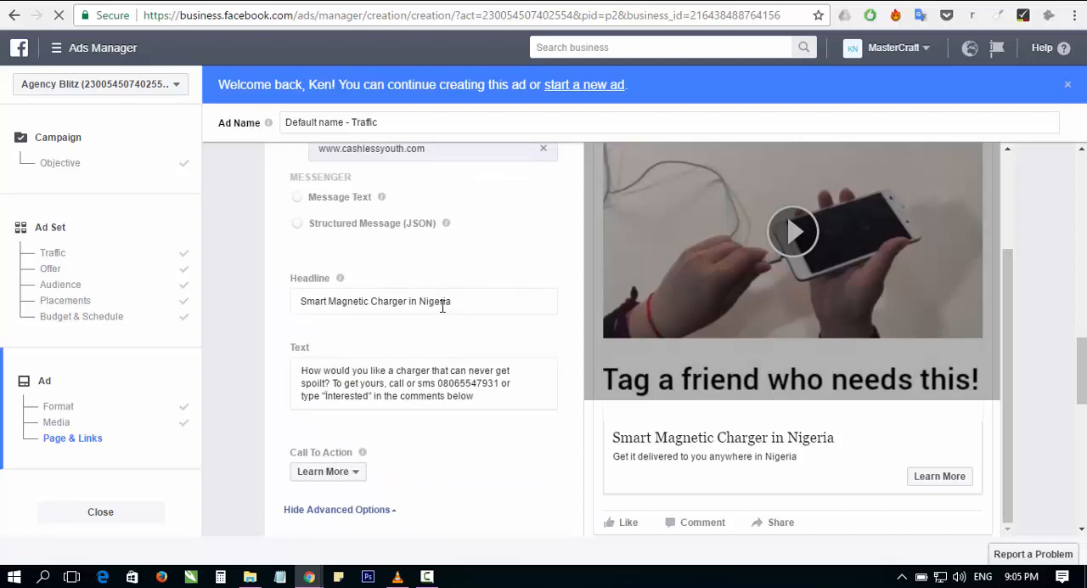
{"action": "left_click_drag", "start_coordinate": [453, 304], "coordinate": [420, 303]}
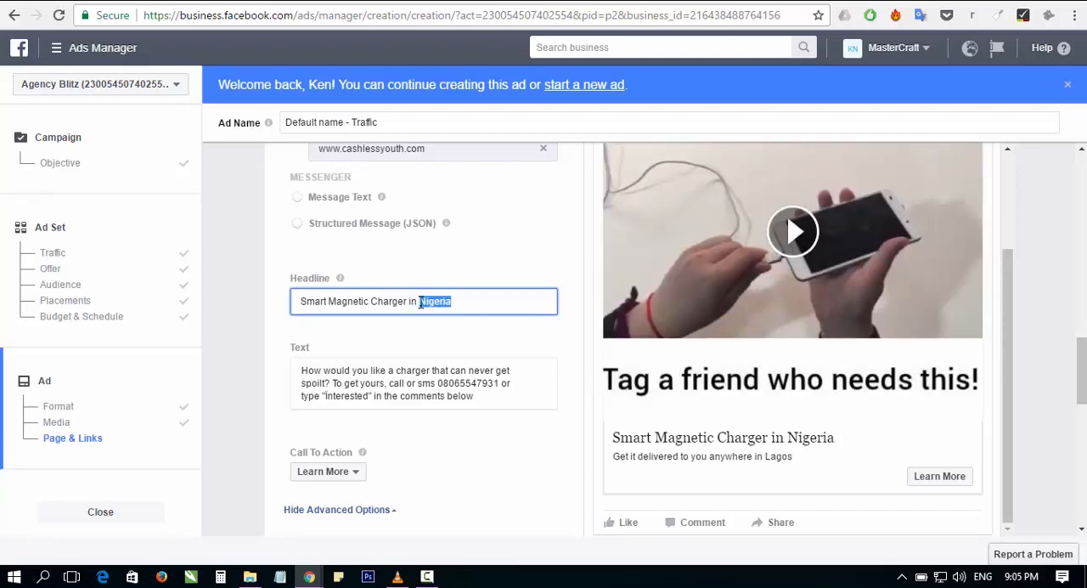
{"action": "key", "text": "BackSpace"}
{"action": "key", "text": "BackSpace"}
{"action": "key", "text": "BackSpace"}
{"action": "key", "text": "BackSpace"}
Step: Remove the location from the News Feed link description so it reads "Get it delivered to you anywhere"
{"action": "scroll", "coordinate": [412, 339], "scroll_direction": "down", "scroll_amount": 2}
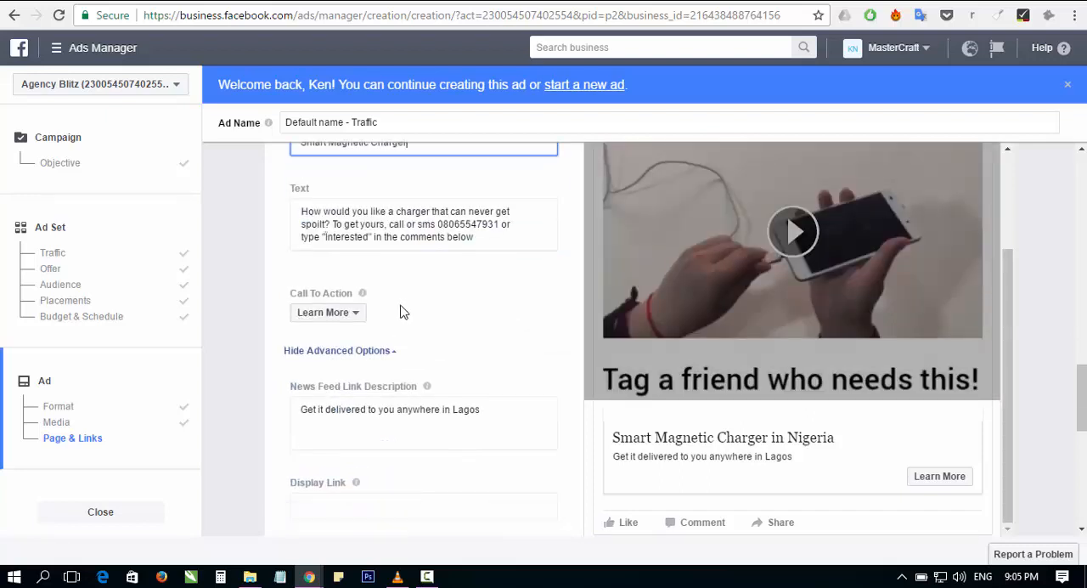
{"action": "left_click", "coordinate": [484, 413]}
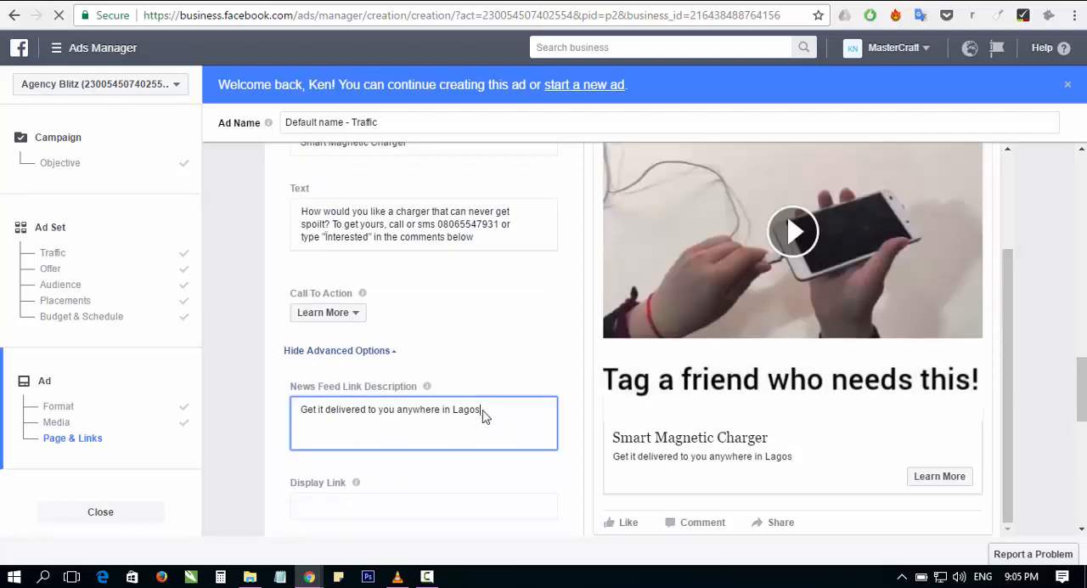
{"action": "left_click_drag", "start_coordinate": [481, 412], "coordinate": [441, 414]}
{"action": "key", "text": "BackSpace"}
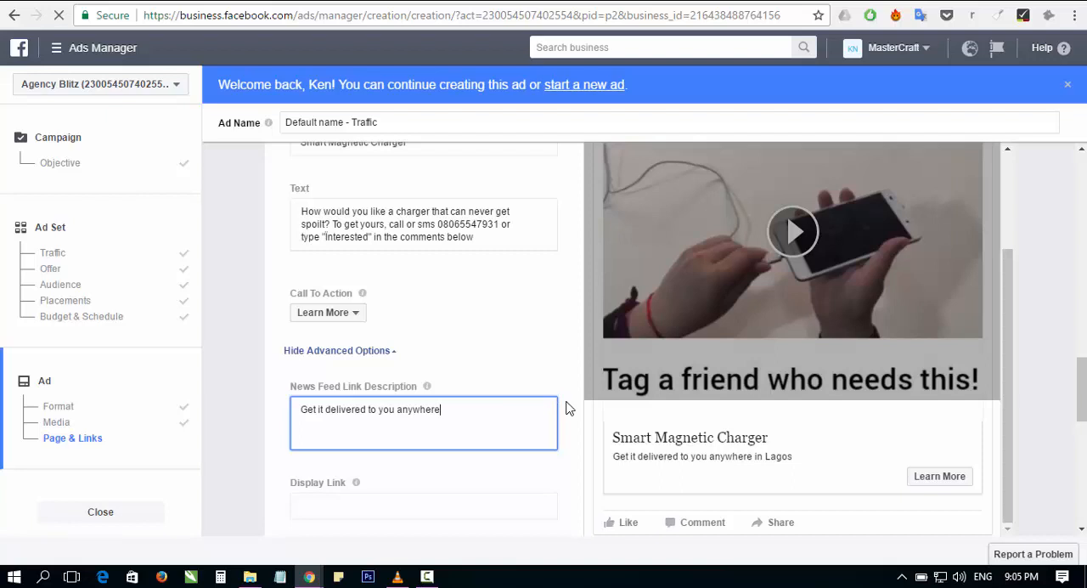
{"action": "scroll", "coordinate": [567, 409], "scroll_direction": "down", "scroll_amount": 1}
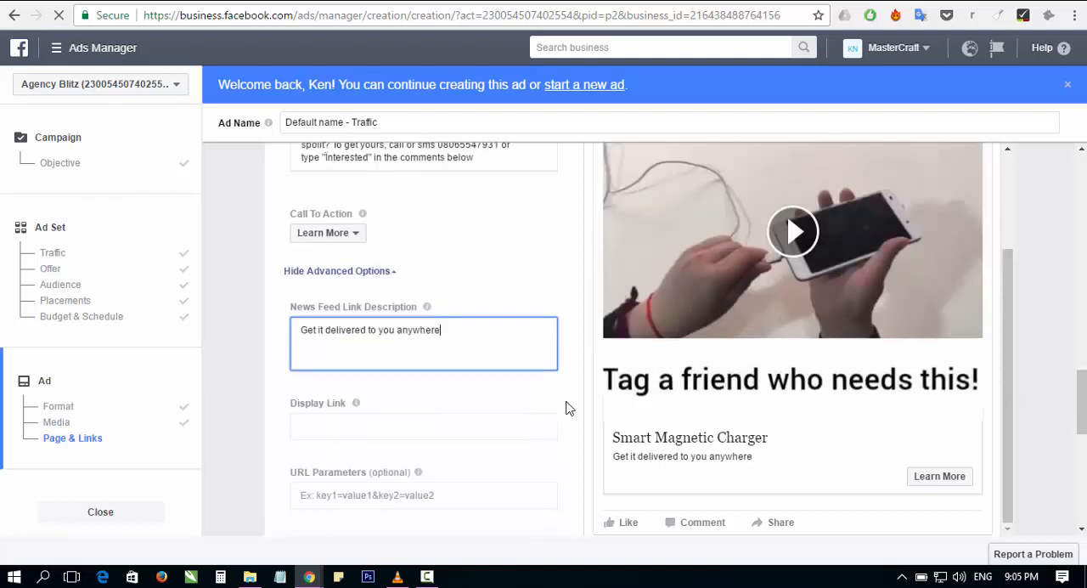
{"action": "left_click", "coordinate": [451, 430]}
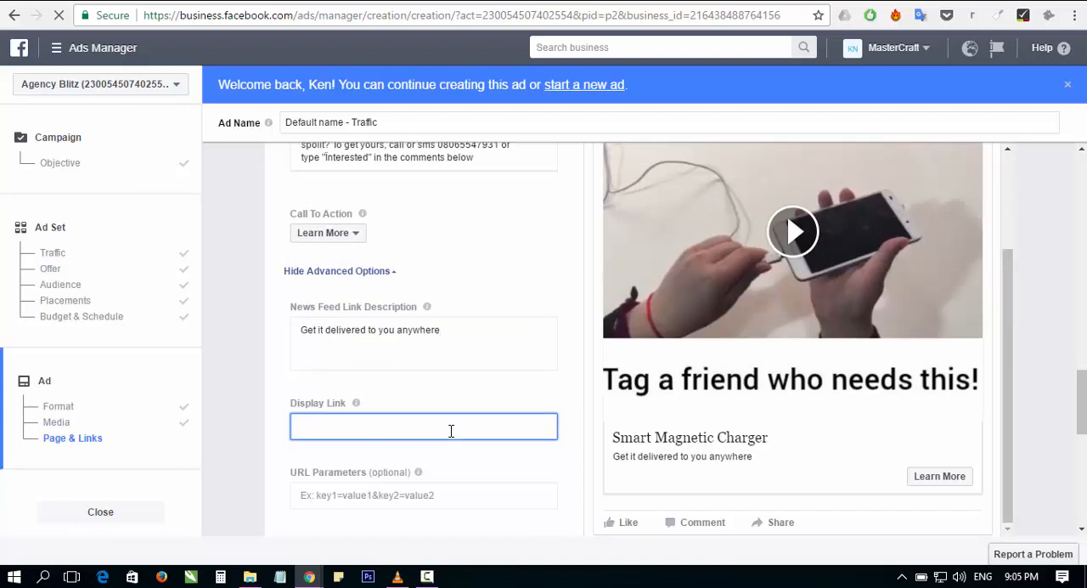
{"action": "type", "text": "www"}
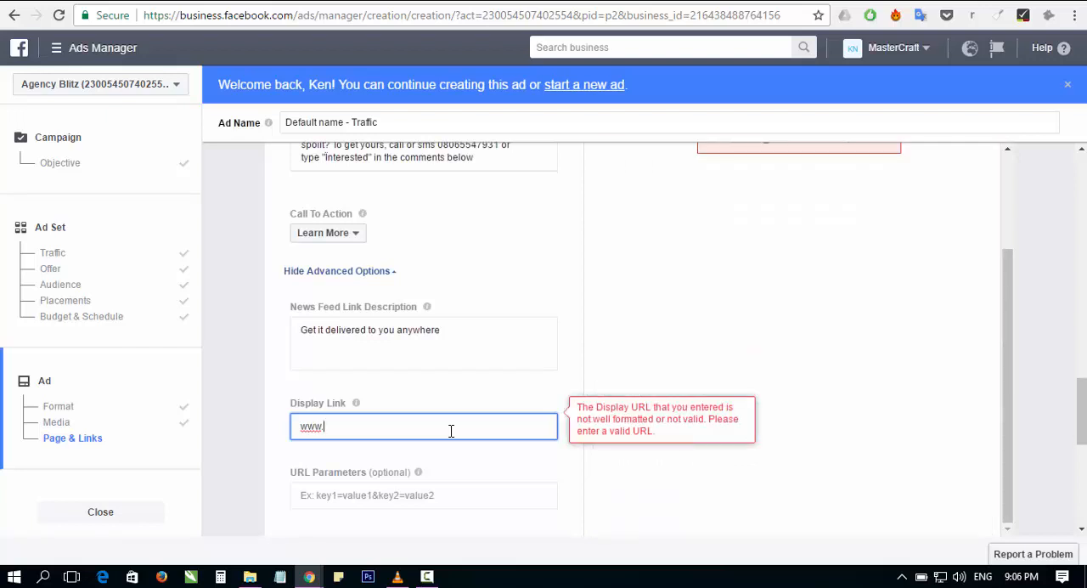
{"action": "type", "text": ".magnetic"}
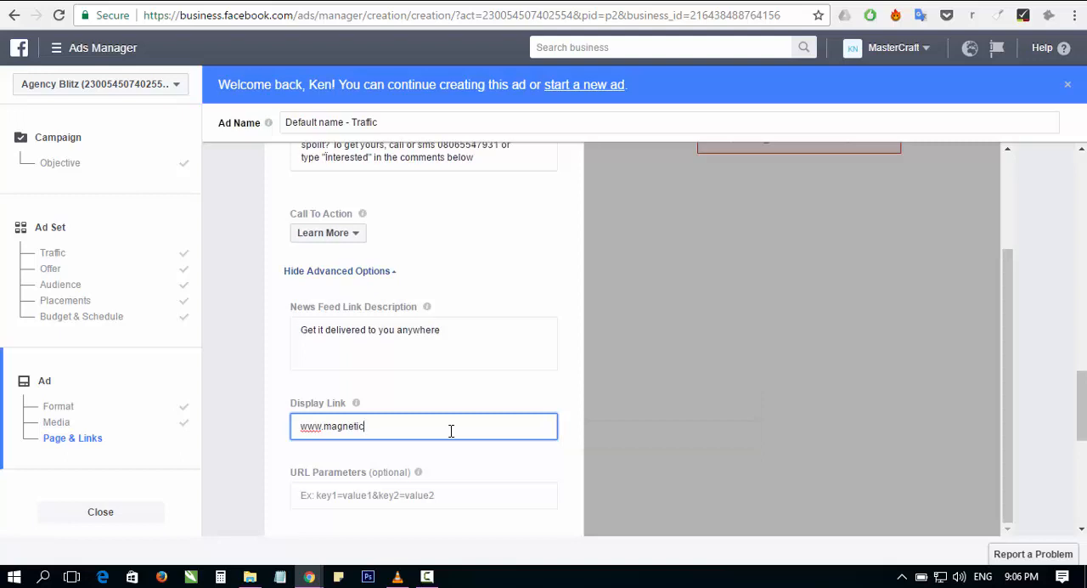
{"action": "type", "text": "charger.com"}
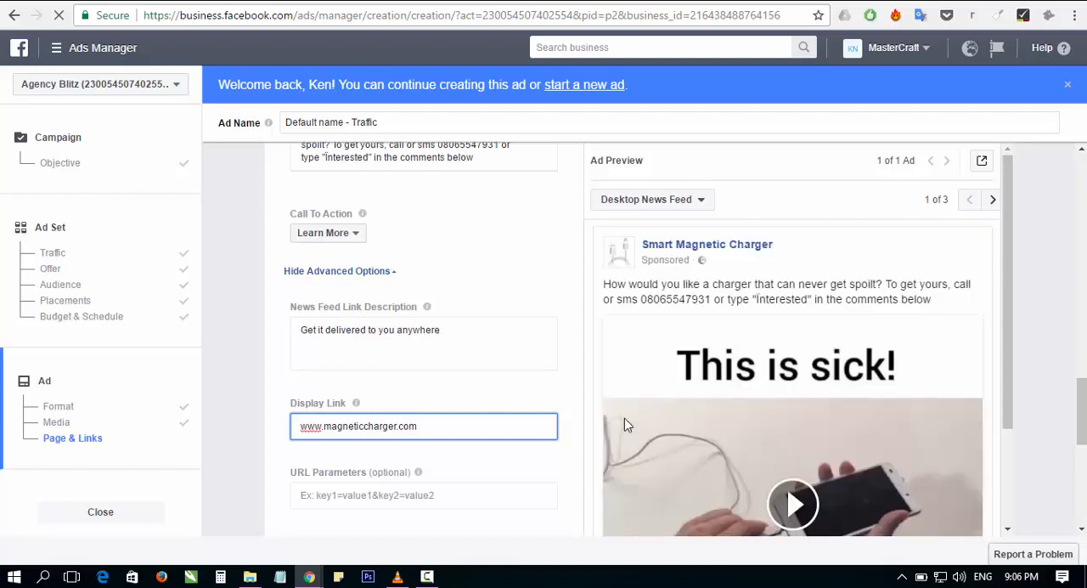
{"action": "scroll", "coordinate": [624, 425], "scroll_direction": "down", "scroll_amount": 1}
{"action": "scroll", "coordinate": [624, 425], "scroll_direction": "down", "scroll_amount": 2}
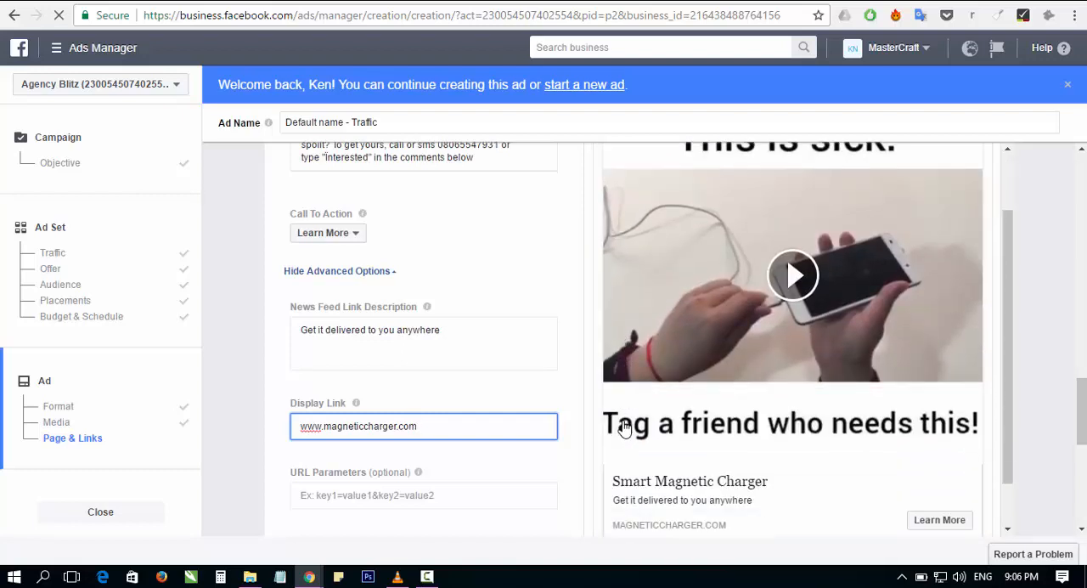
Step: Review the remaining URL parameter, offline tracking and pixel tracking options, the image text notice and the ad preview
{"action": "scroll", "coordinate": [620, 450], "scroll_direction": "down", "scroll_amount": 1}
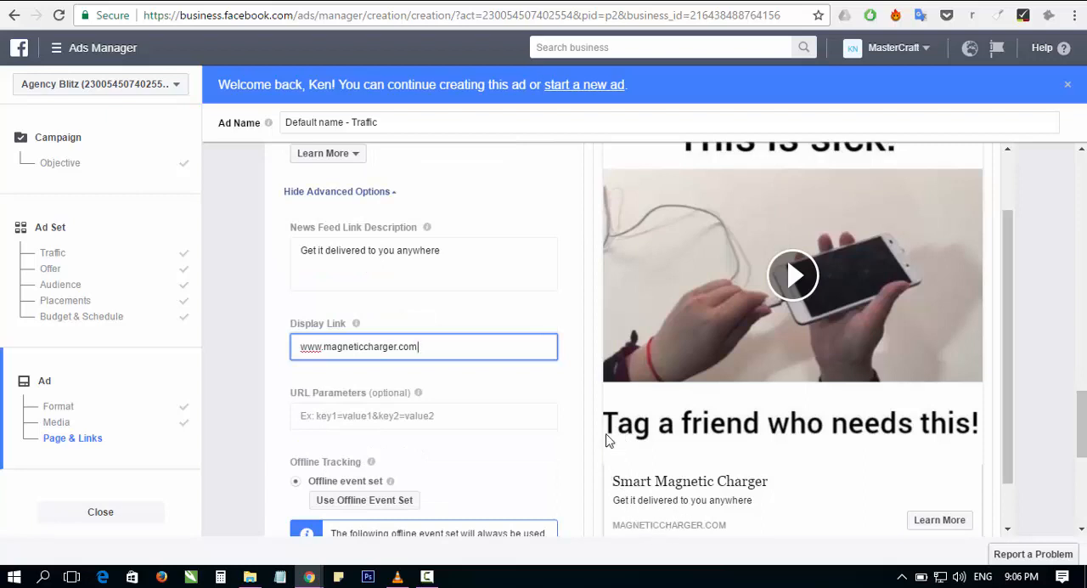
{"action": "scroll", "coordinate": [605, 424], "scroll_direction": "down", "scroll_amount": 1}
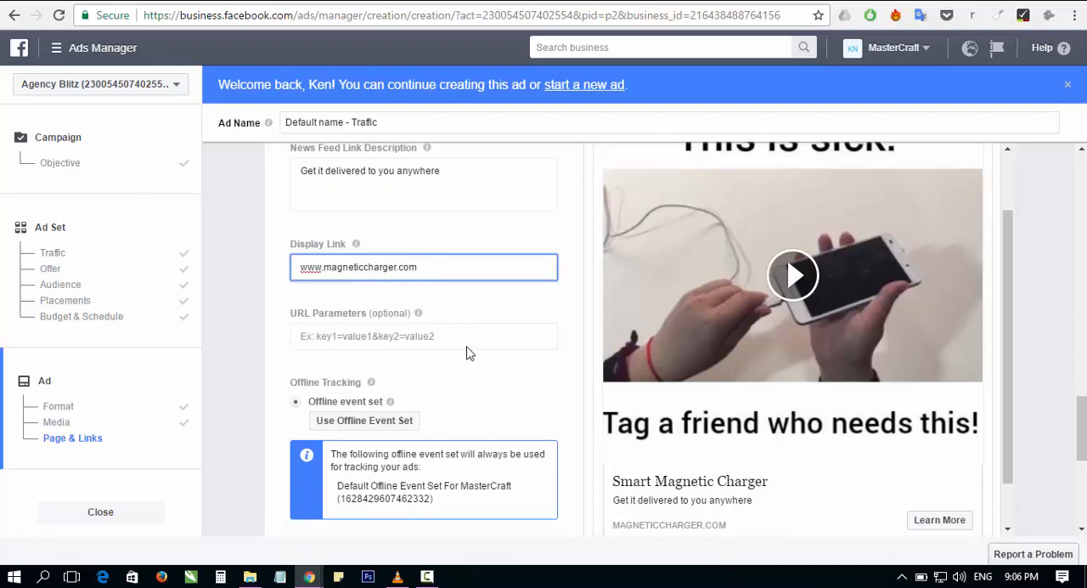
{"action": "scroll", "coordinate": [478, 373], "scroll_direction": "down", "scroll_amount": 2}
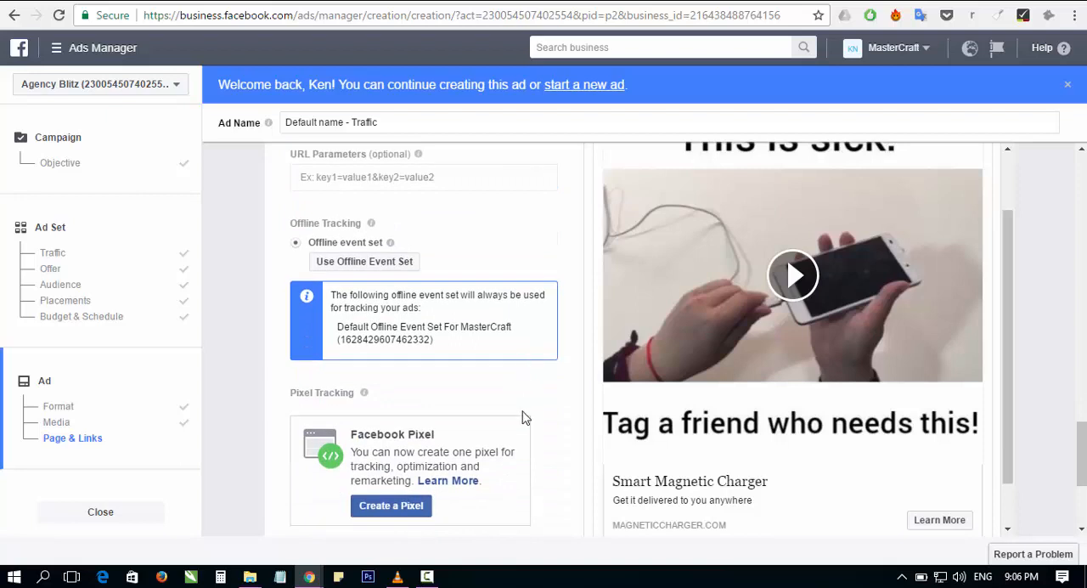
{"action": "scroll", "coordinate": [488, 405], "scroll_direction": "down", "scroll_amount": 2}
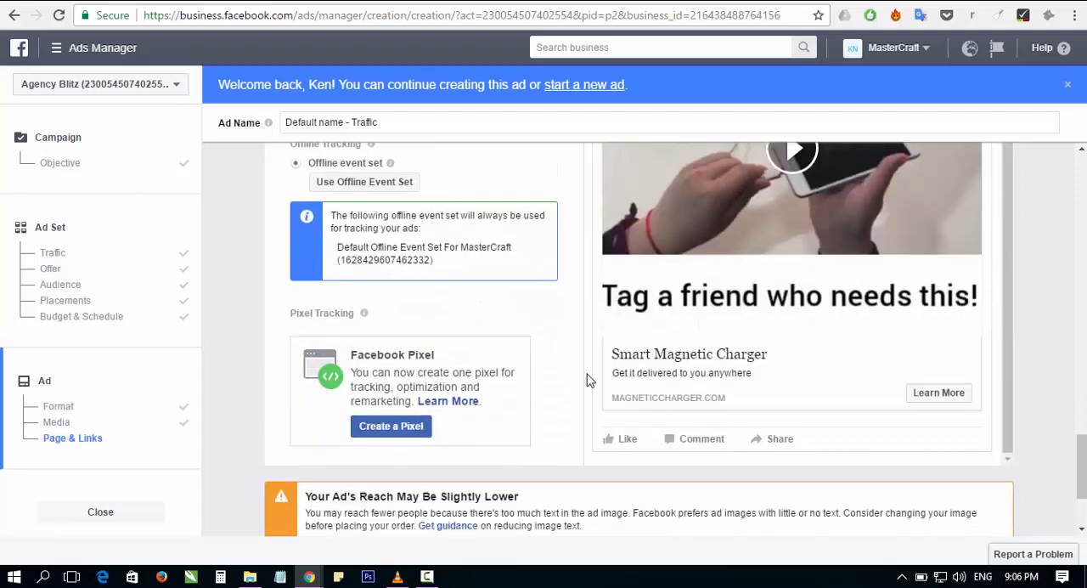
{"action": "scroll", "coordinate": [591, 379], "scroll_direction": "down", "scroll_amount": 1}
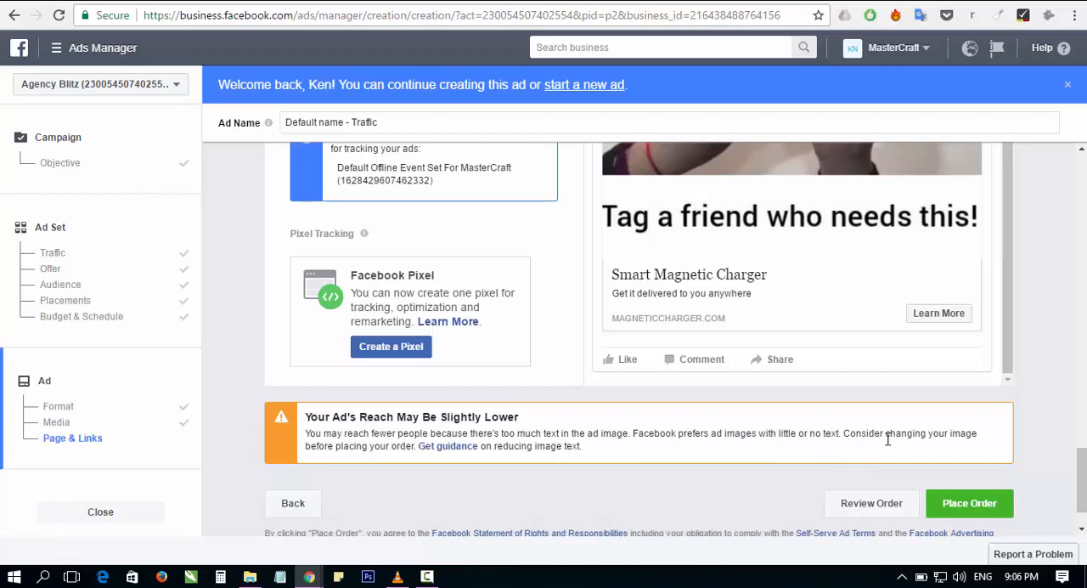
{"action": "scroll", "coordinate": [887, 437], "scroll_direction": "up", "scroll_amount": 3}
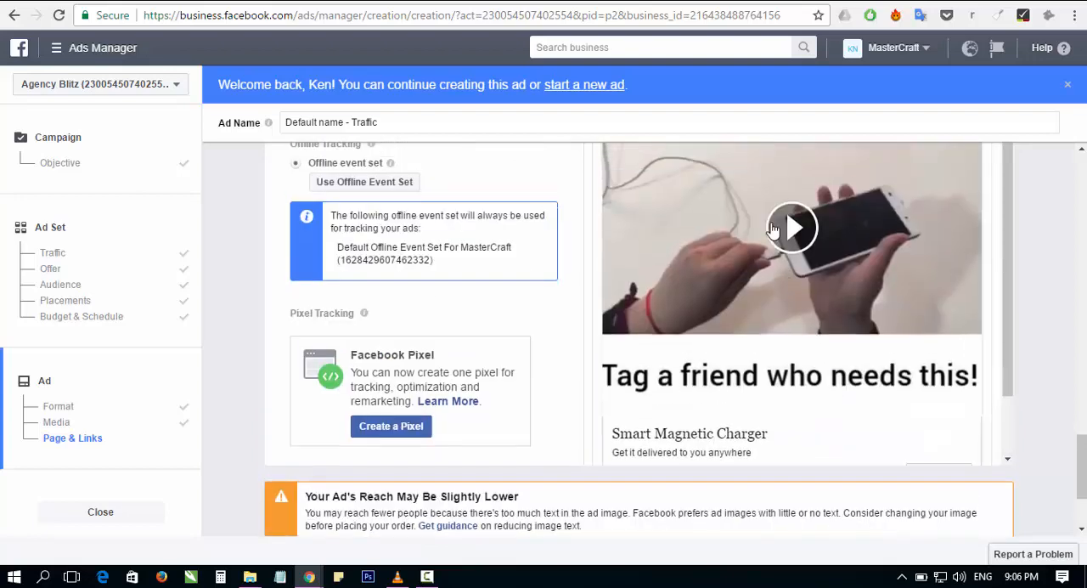
{"action": "scroll", "coordinate": [771, 281], "scroll_direction": "up", "scroll_amount": 2}
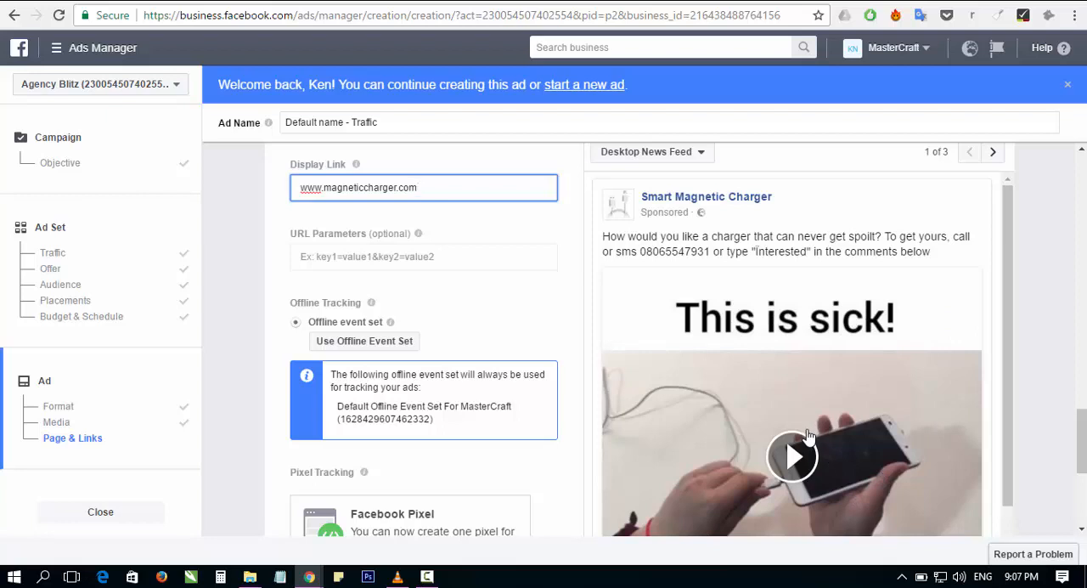
{"action": "scroll", "coordinate": [809, 438], "scroll_direction": "down", "scroll_amount": 1}
{"action": "scroll", "coordinate": [810, 407], "scroll_direction": "down", "scroll_amount": 1}
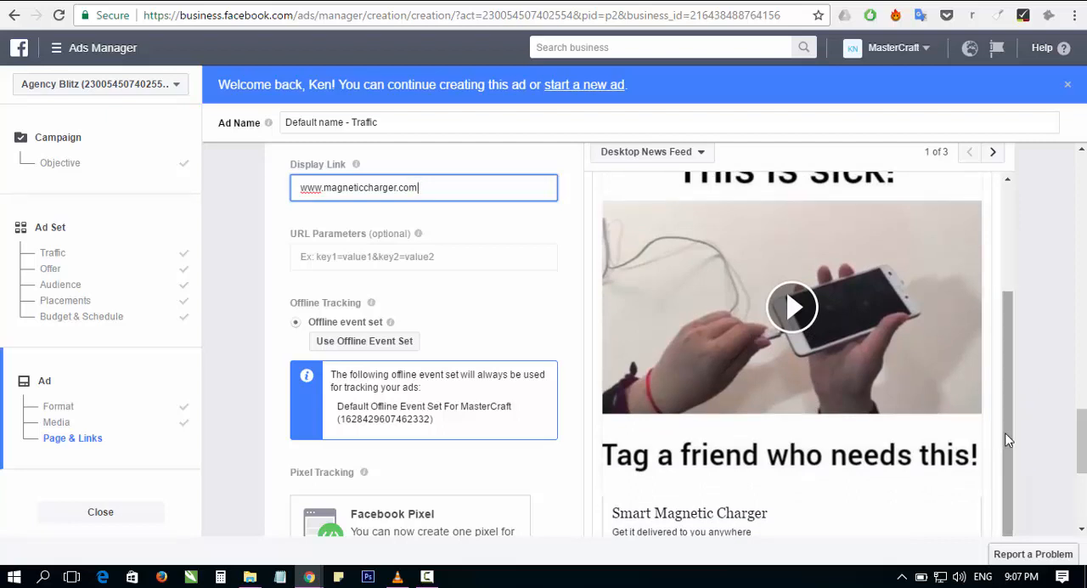
Step: Check the end of the ad preview and place the order for the Smart Magnetic Charger ad
{"action": "scroll", "coordinate": [1031, 461], "scroll_direction": "down", "scroll_amount": 3}
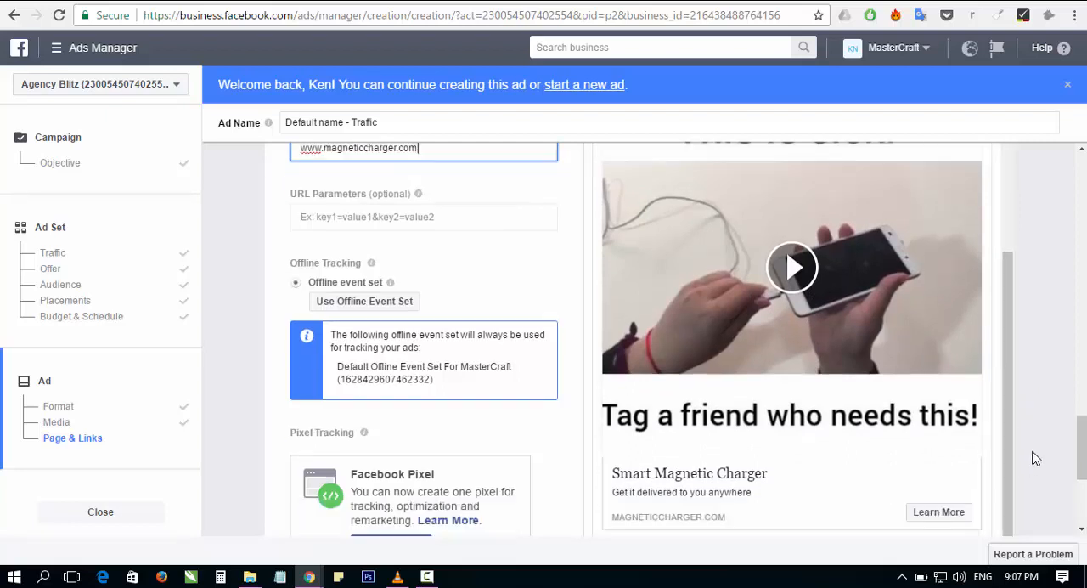
{"action": "scroll", "coordinate": [1031, 454], "scroll_direction": "down", "scroll_amount": 1}
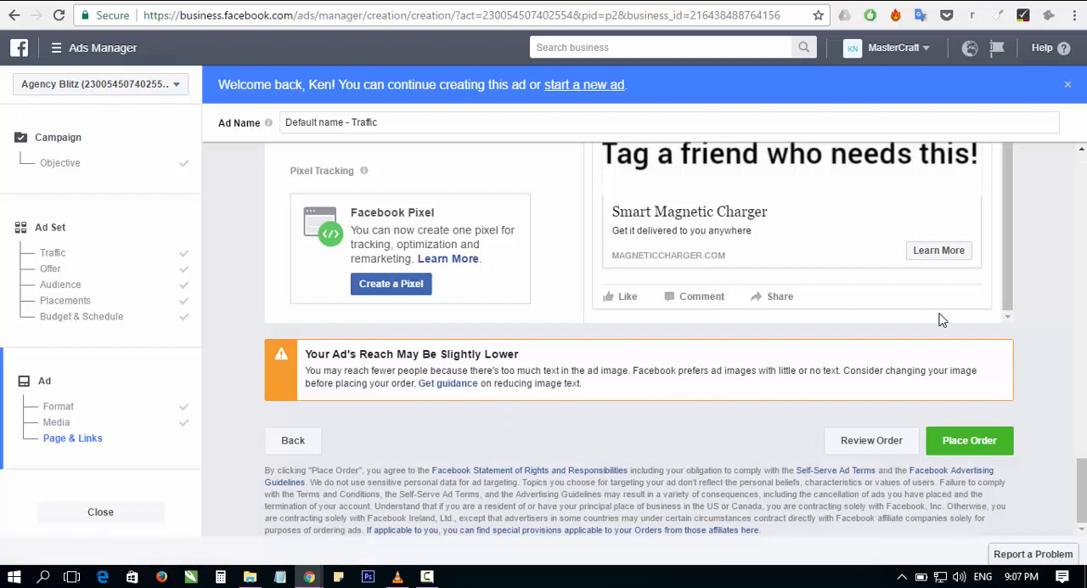
{"action": "scroll", "coordinate": [722, 312], "scroll_direction": "up", "scroll_amount": 2}
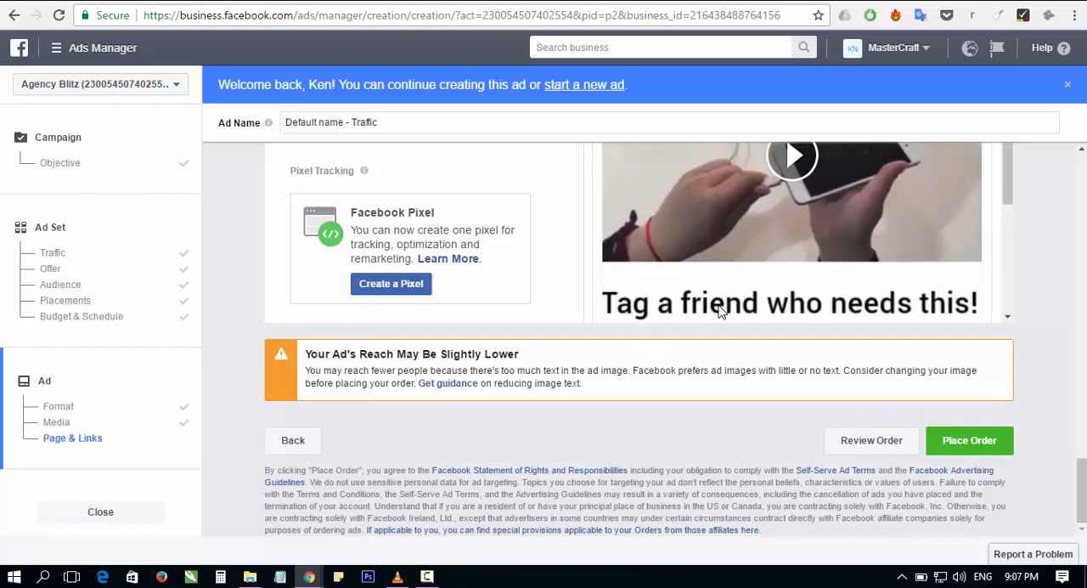
{"action": "scroll", "coordinate": [849, 267], "scroll_direction": "down", "scroll_amount": 2}
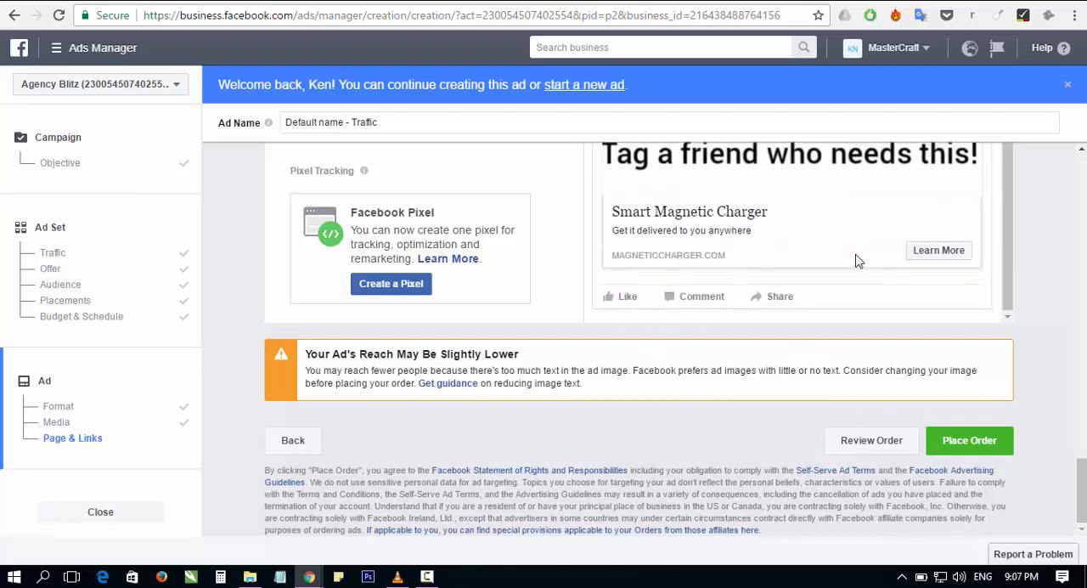
{"action": "left_click", "coordinate": [969, 441]}
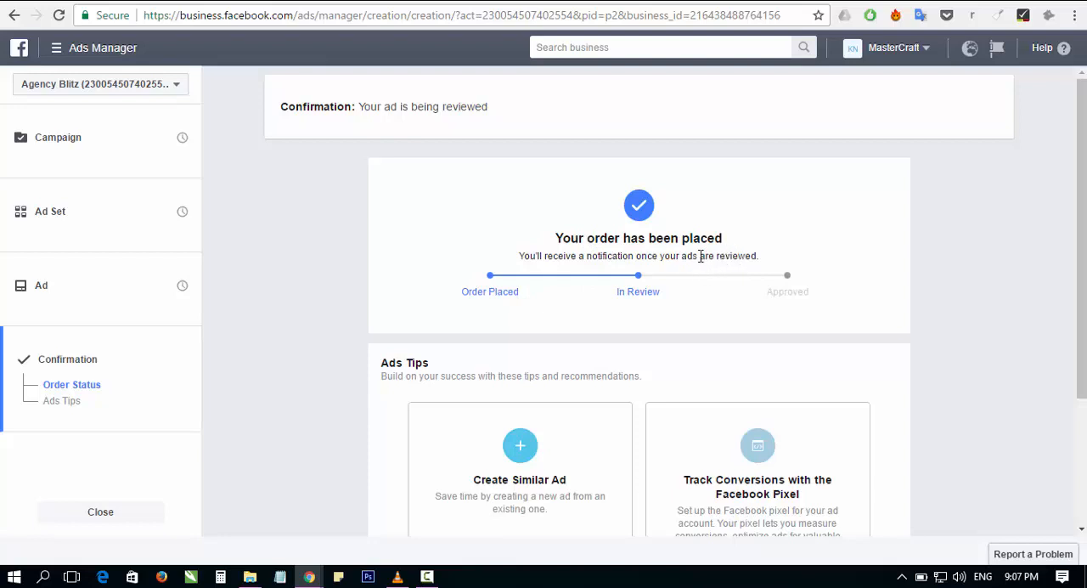
Step: Examine the order's review status and the ads tips on the confirmation page
{"action": "scroll", "coordinate": [699, 255], "scroll_direction": "down", "scroll_amount": 1}
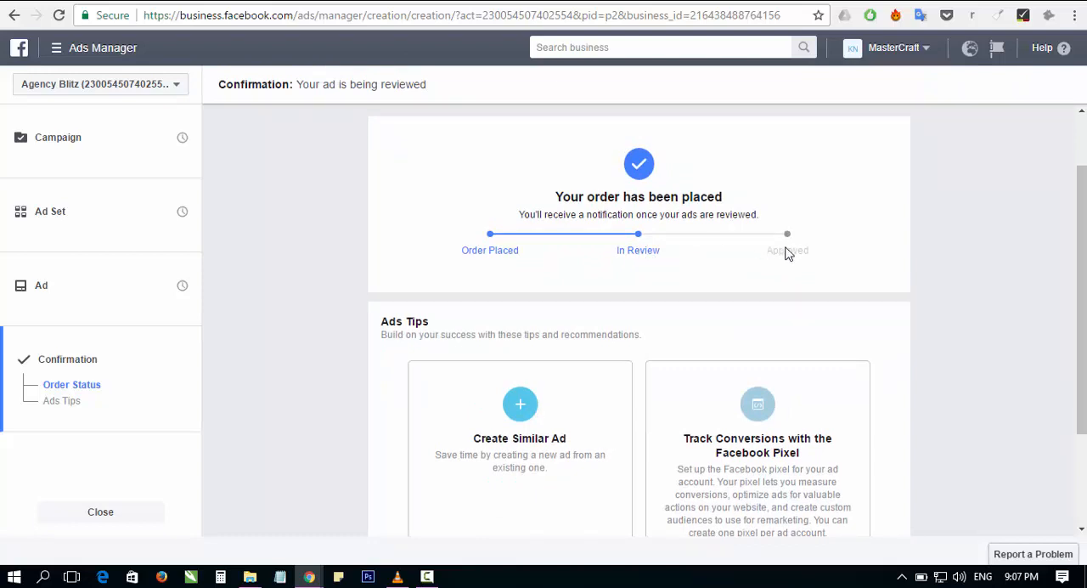
{"action": "scroll", "coordinate": [680, 306], "scroll_direction": "down", "scroll_amount": 2}
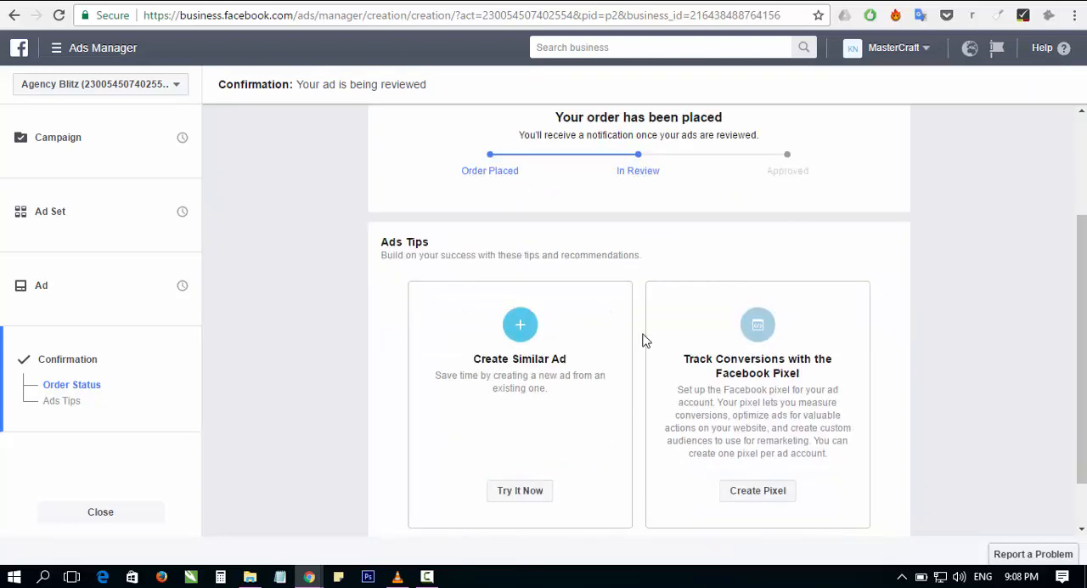
{"action": "scroll", "coordinate": [643, 336], "scroll_direction": "down", "scroll_amount": 2}
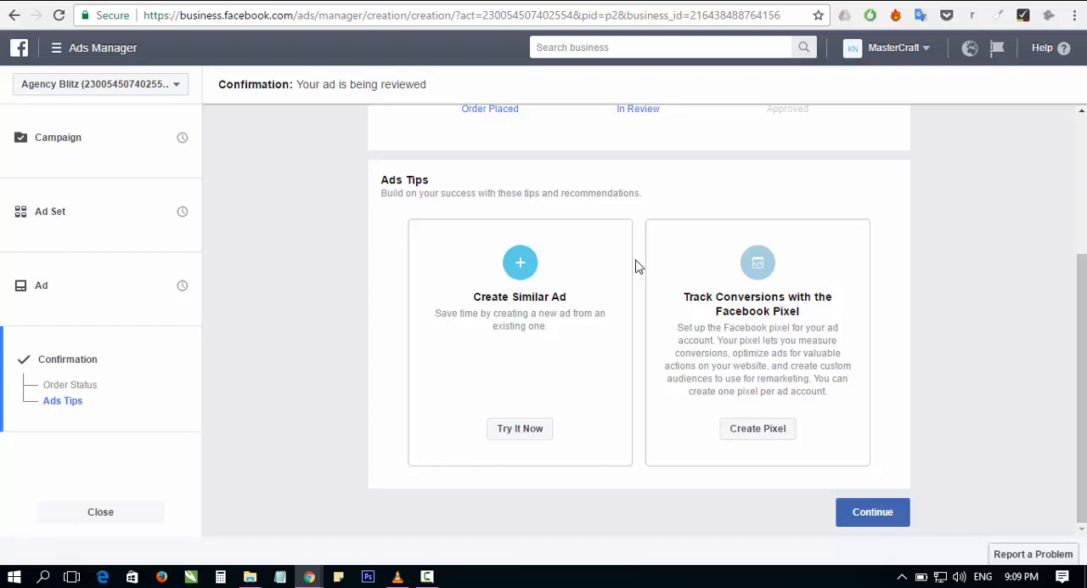
{"action": "scroll", "coordinate": [639, 267], "scroll_direction": "up", "scroll_amount": 1}
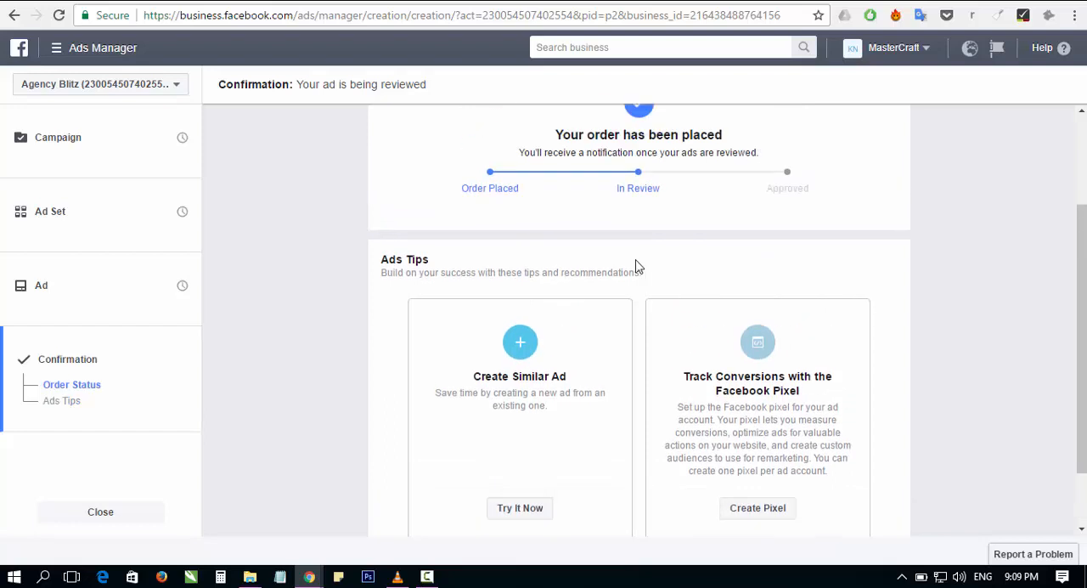
{"action": "scroll", "coordinate": [638, 267], "scroll_direction": "up", "scroll_amount": 1}
{"action": "scroll", "coordinate": [637, 266], "scroll_direction": "up", "scroll_amount": 1}
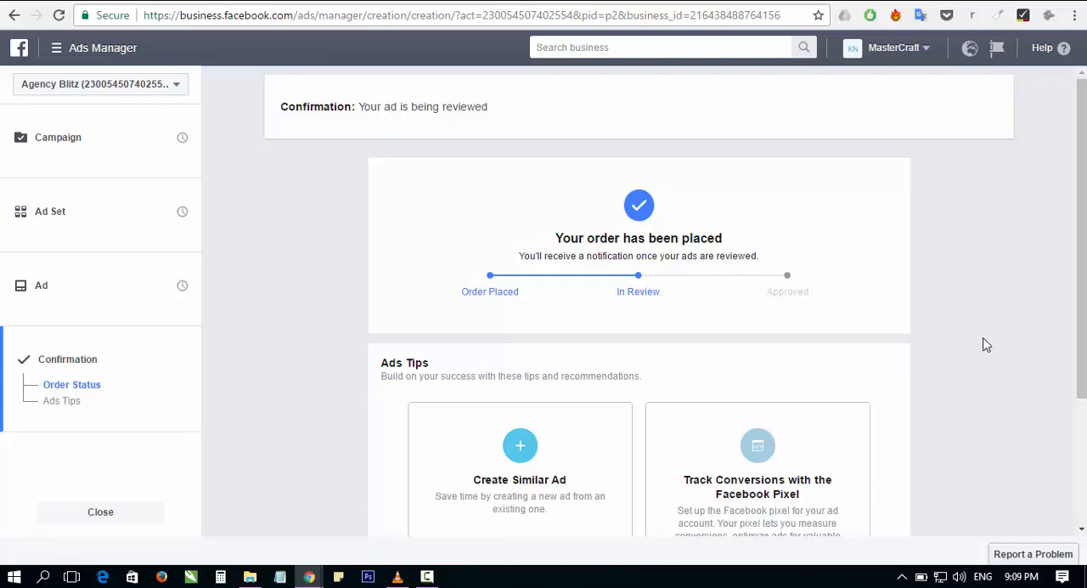
{"action": "scroll", "coordinate": [982, 344], "scroll_direction": "down", "scroll_amount": 1}
{"action": "scroll", "coordinate": [983, 344], "scroll_direction": "down", "scroll_amount": 1}
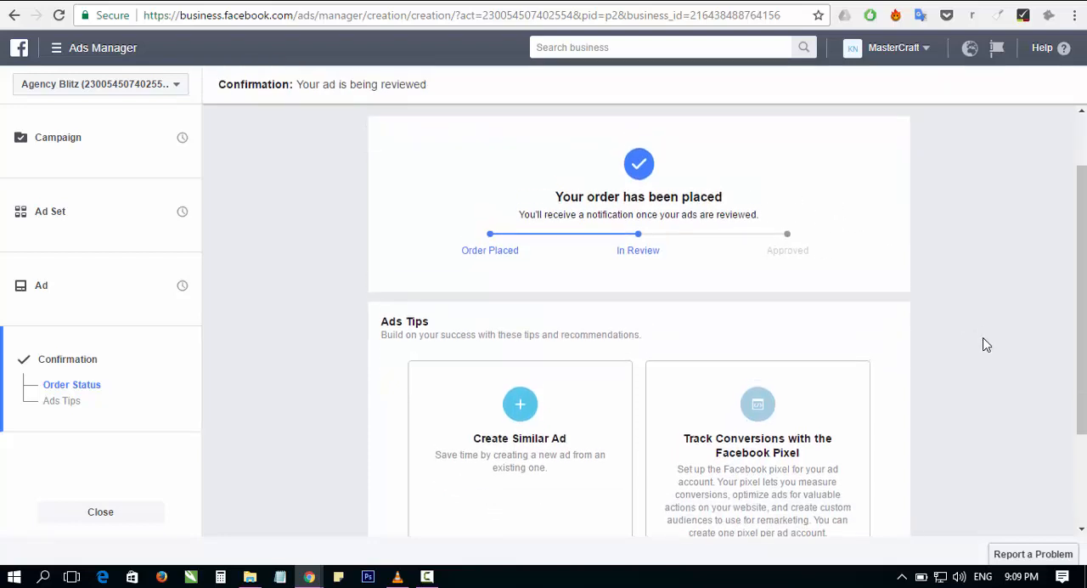